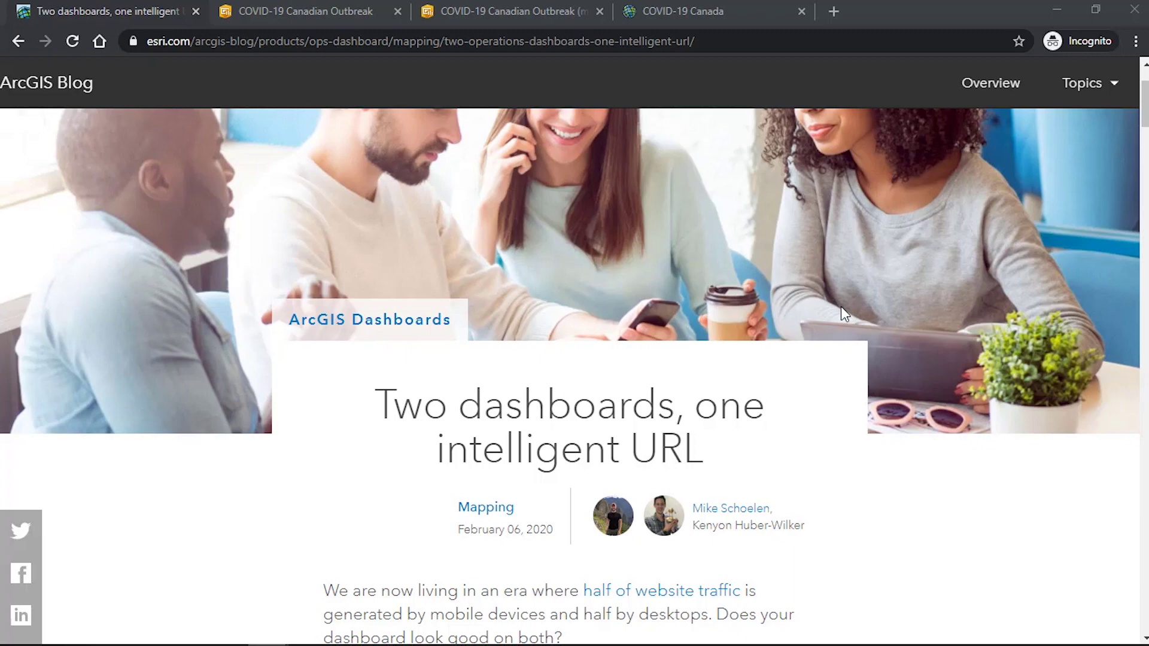
Scroll the 'Two dashboards, one intelligent URL' post down to the image of a dashboard cramped on a phone
{"action": "scroll", "coordinate": [841, 307], "scroll_direction": "down", "scroll_amount": 2}
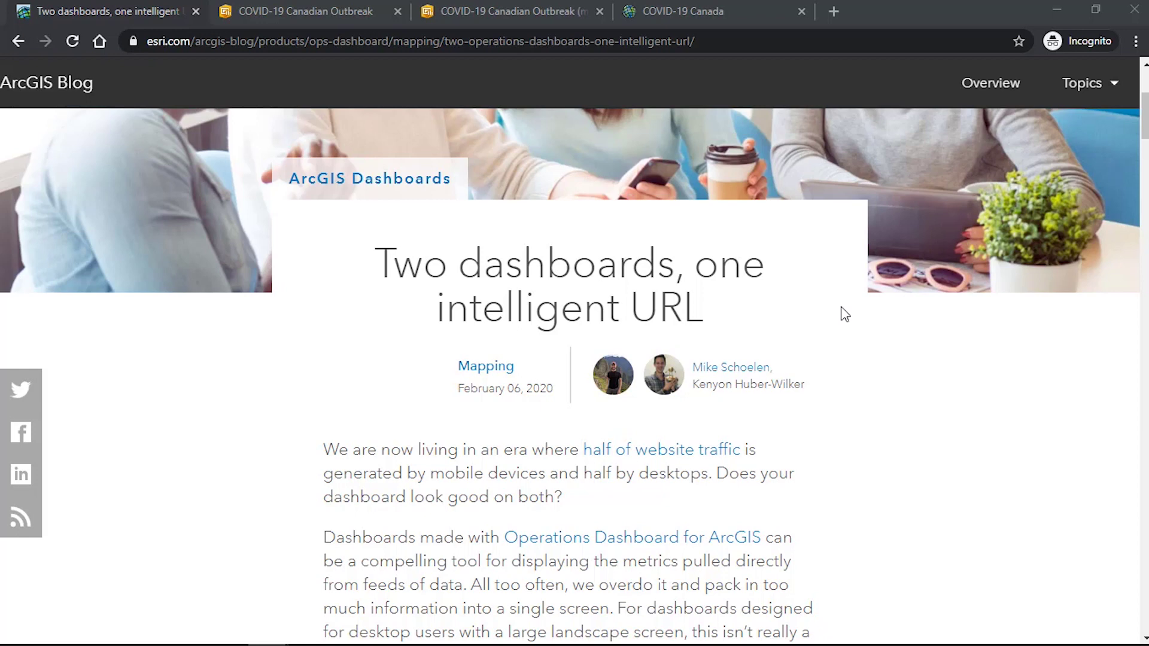
{"action": "scroll", "coordinate": [841, 307], "scroll_direction": "down", "scroll_amount": 7}
{"action": "scroll", "coordinate": [841, 307], "scroll_direction": "down", "scroll_amount": 2}
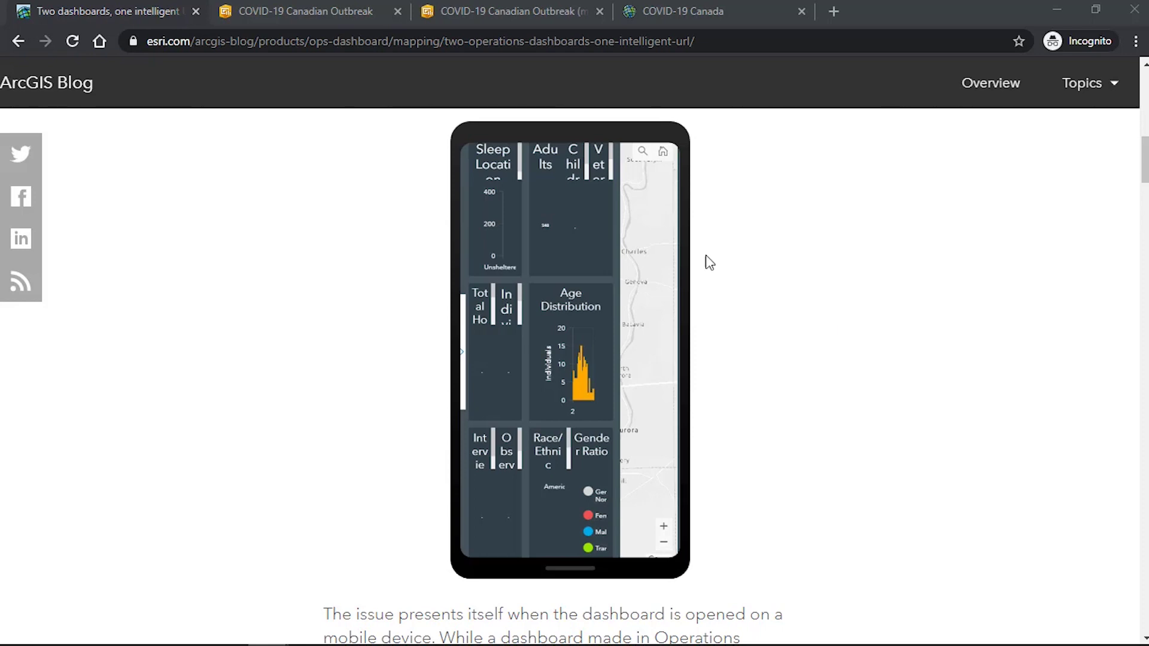
Compare the desktop COVID-19 dashboard with the mobile one, stepping through mobile charts to Province Distribution
{"action": "left_click", "coordinate": [296, 10]}
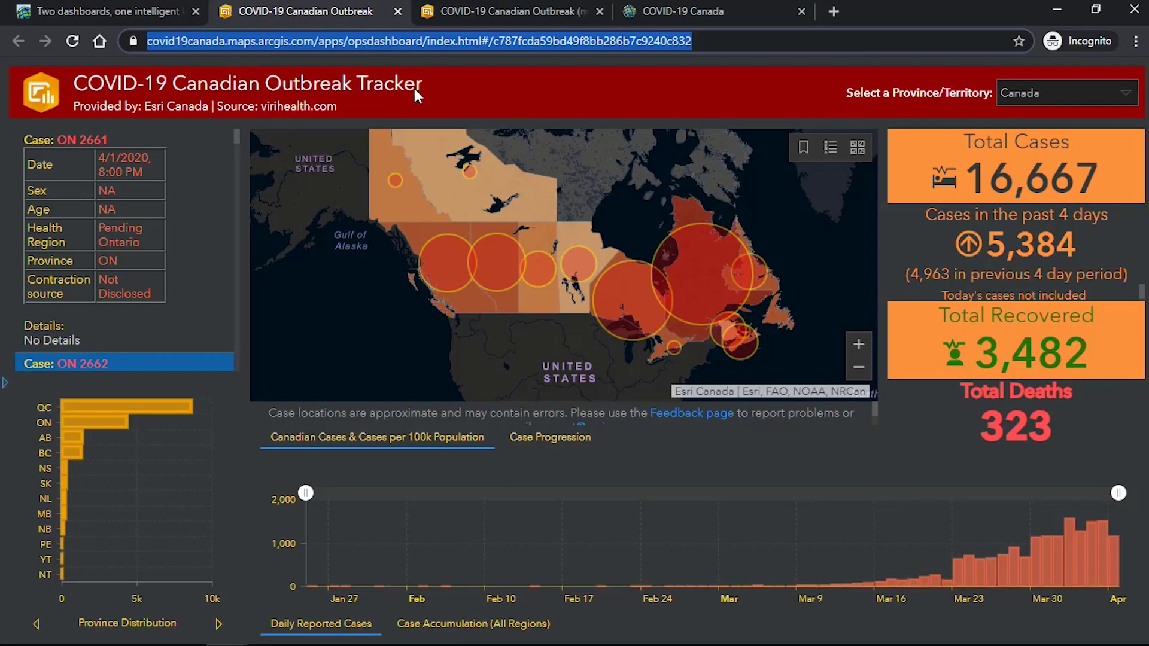
{"action": "left_click", "coordinate": [434, 89]}
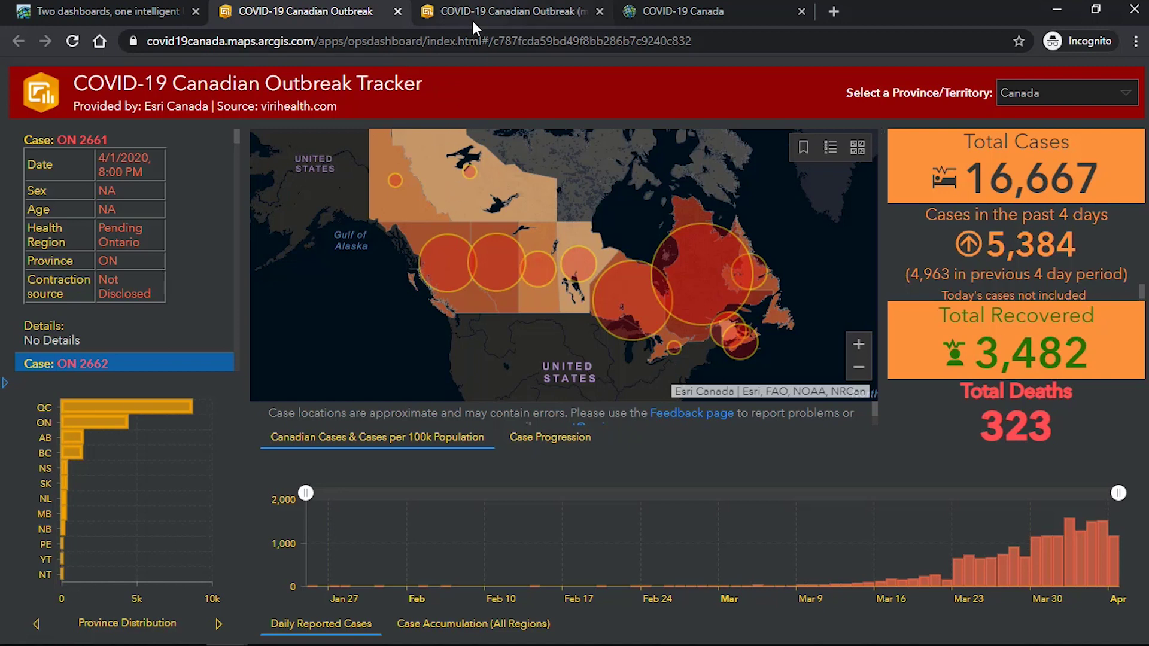
{"action": "left_click", "coordinate": [486, 11]}
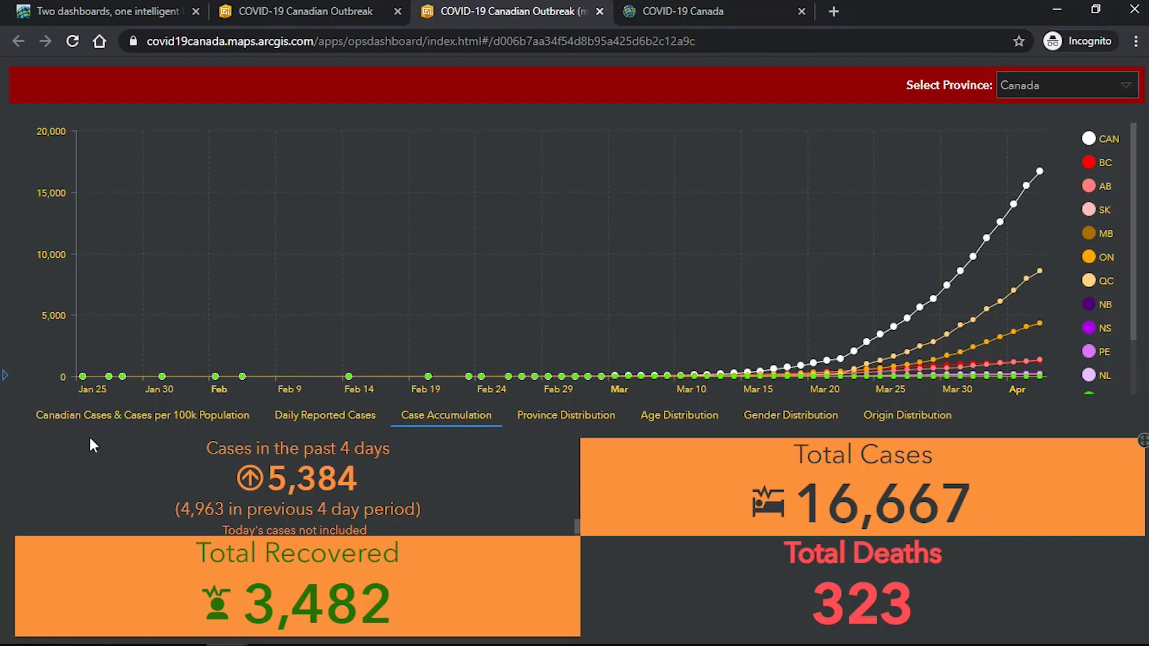
{"action": "left_click", "coordinate": [99, 418]}
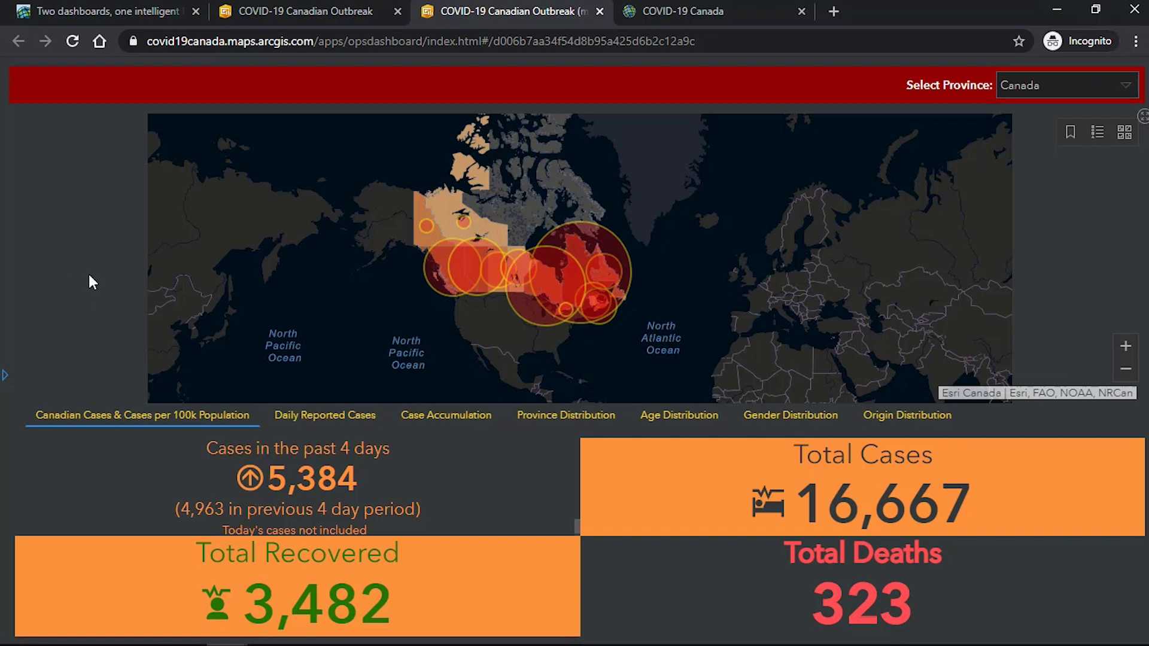
{"action": "left_click", "coordinate": [329, 422]}
{"action": "left_click", "coordinate": [425, 418]}
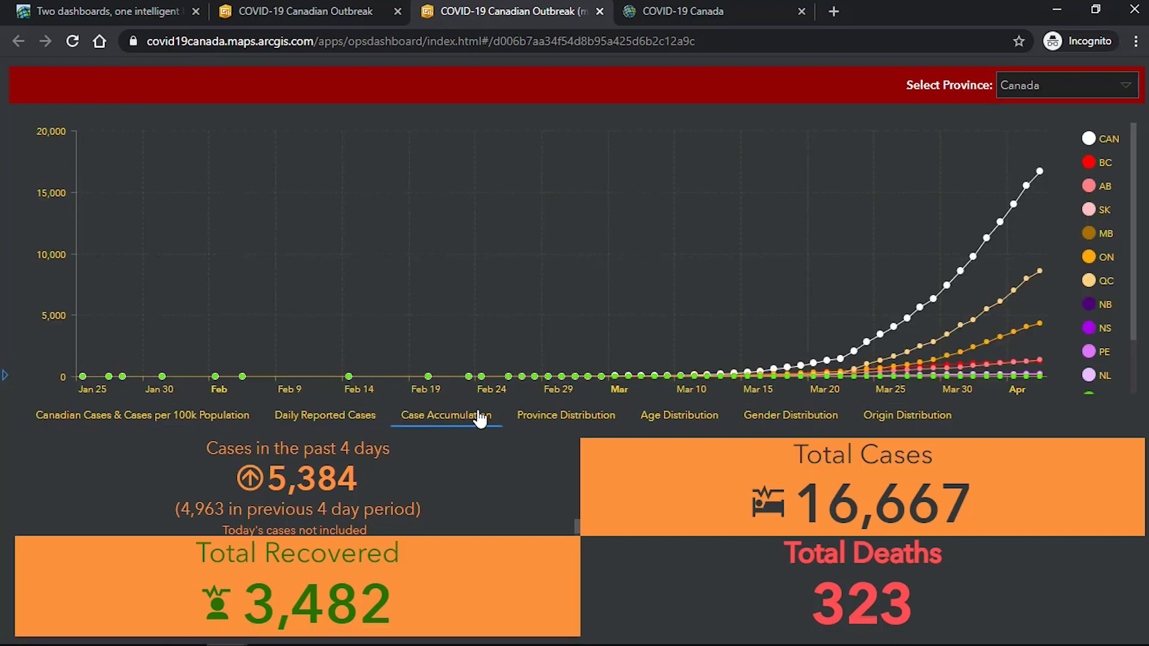
{"action": "left_click", "coordinate": [565, 422]}
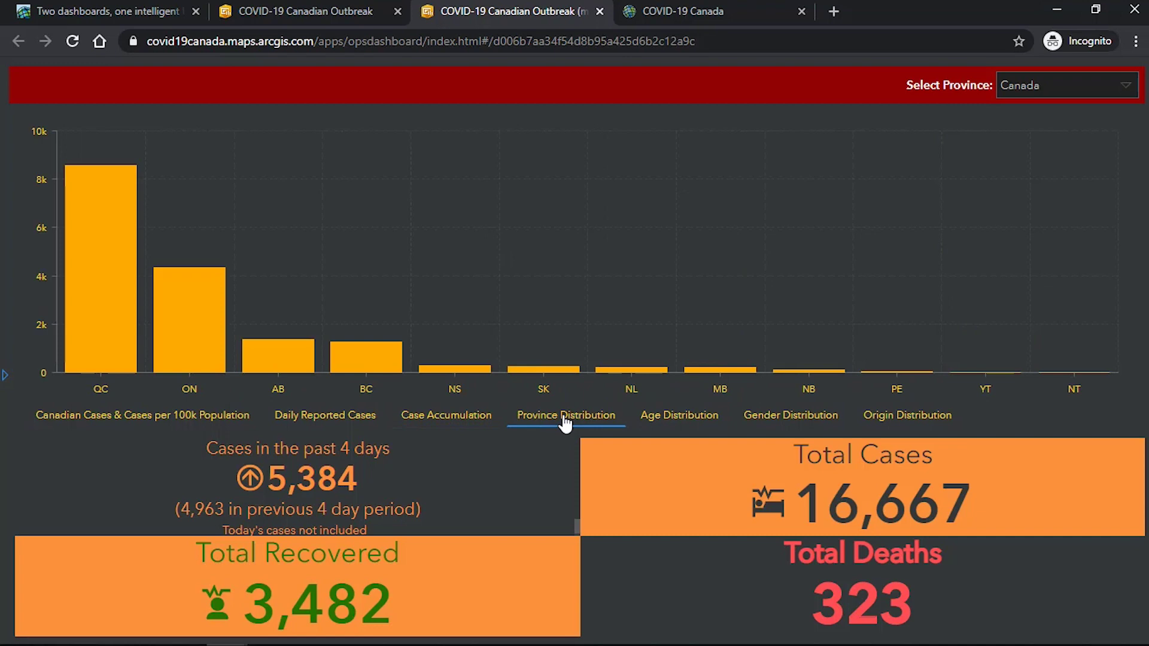
Launch Experience Builder from the app launcher on the COVID-19 Canada hub page
{"action": "left_click", "coordinate": [702, 9]}
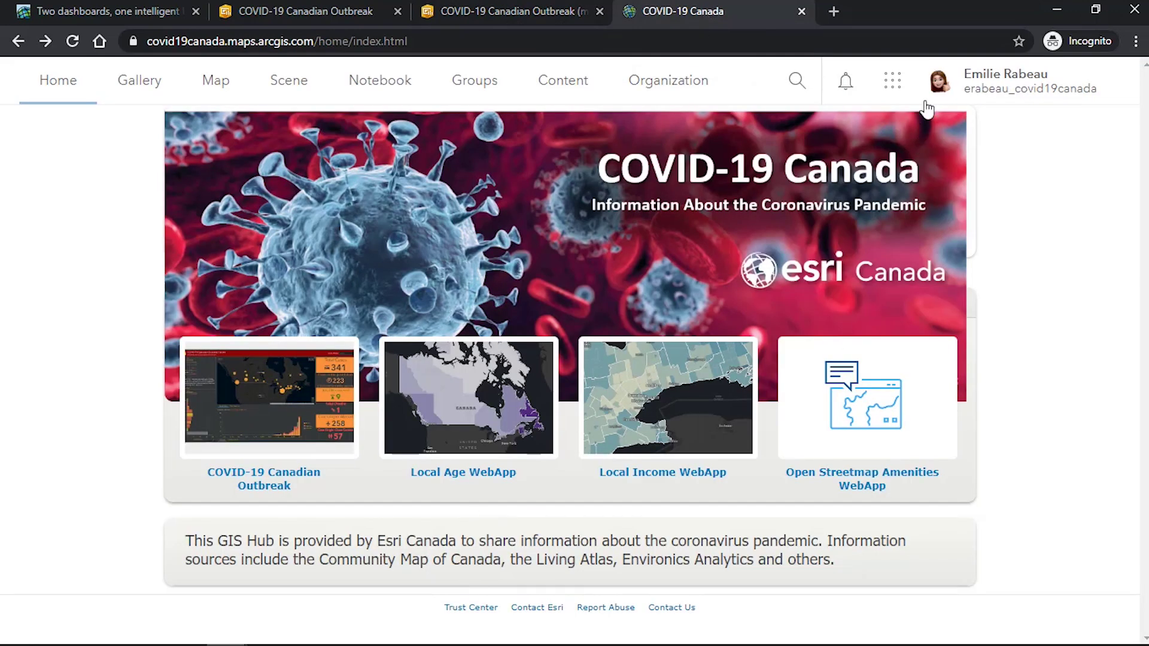
{"action": "left_click", "coordinate": [889, 81]}
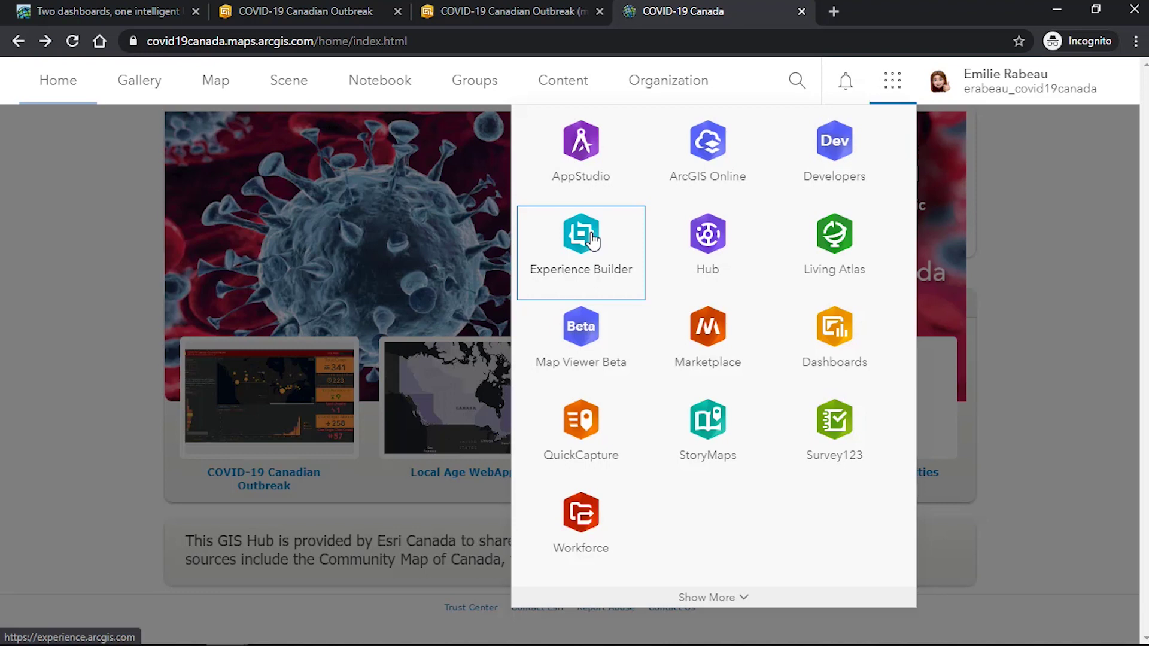
{"action": "left_click", "coordinate": [591, 240]}
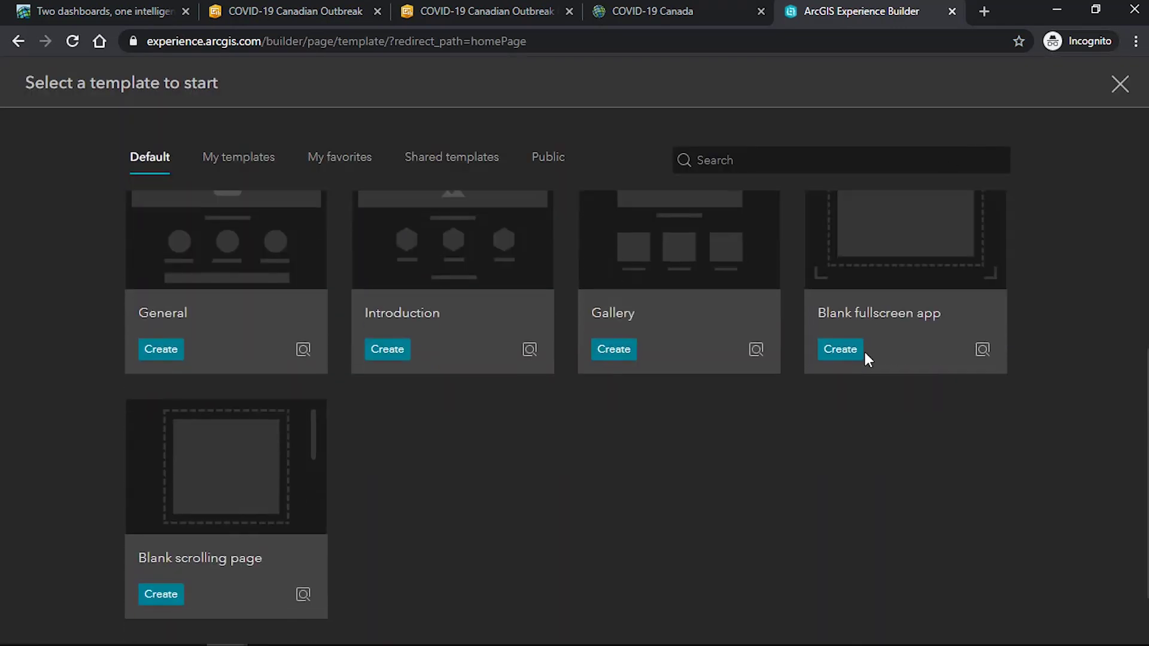
Create an app from the Blank fullscreen template and zoom the canvas out to 80%
{"action": "left_click", "coordinate": [846, 357]}
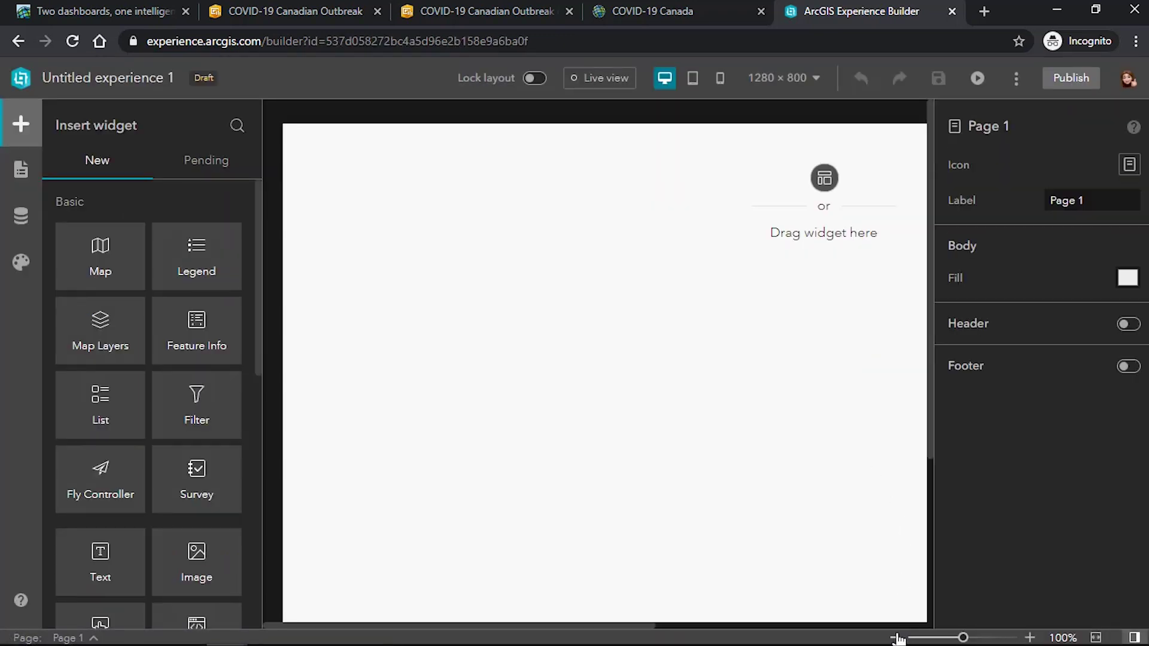
{"action": "left_click", "coordinate": [896, 638]}
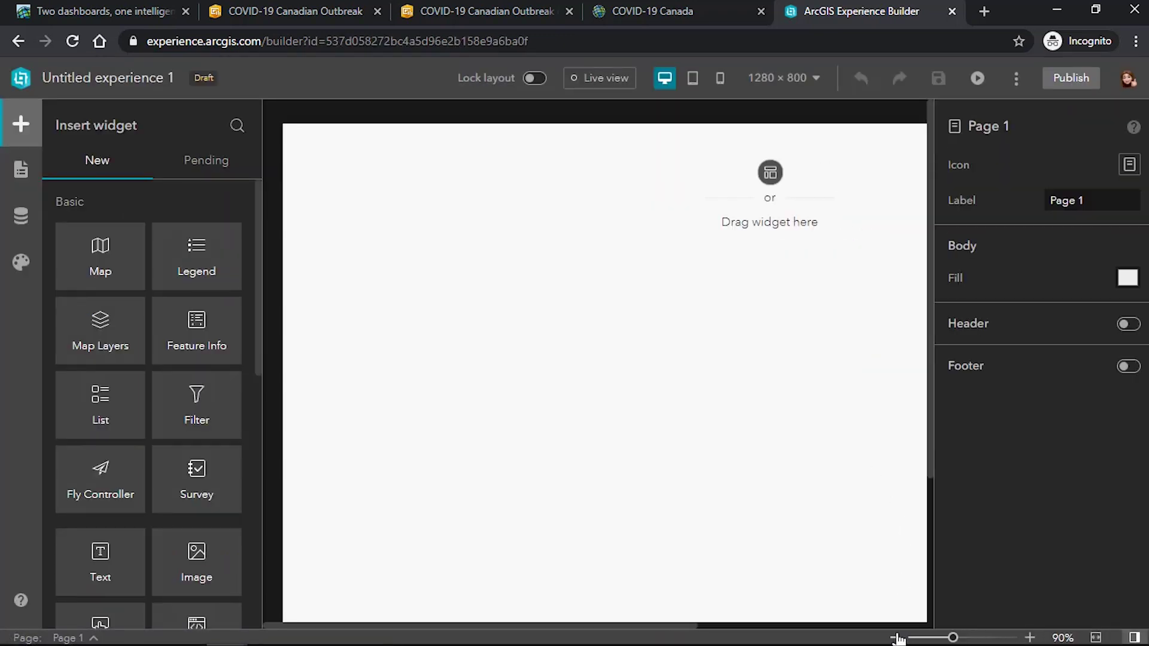
{"action": "left_click", "coordinate": [895, 638]}
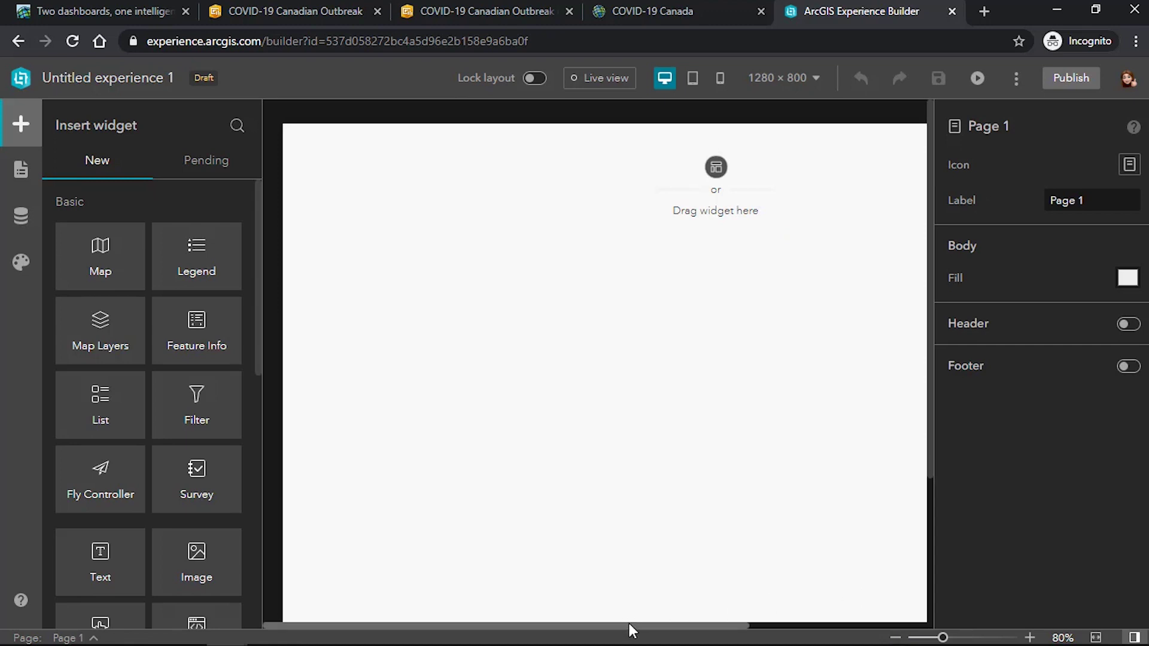
{"action": "left_click_drag", "start_coordinate": [631, 626], "coordinate": [670, 625]}
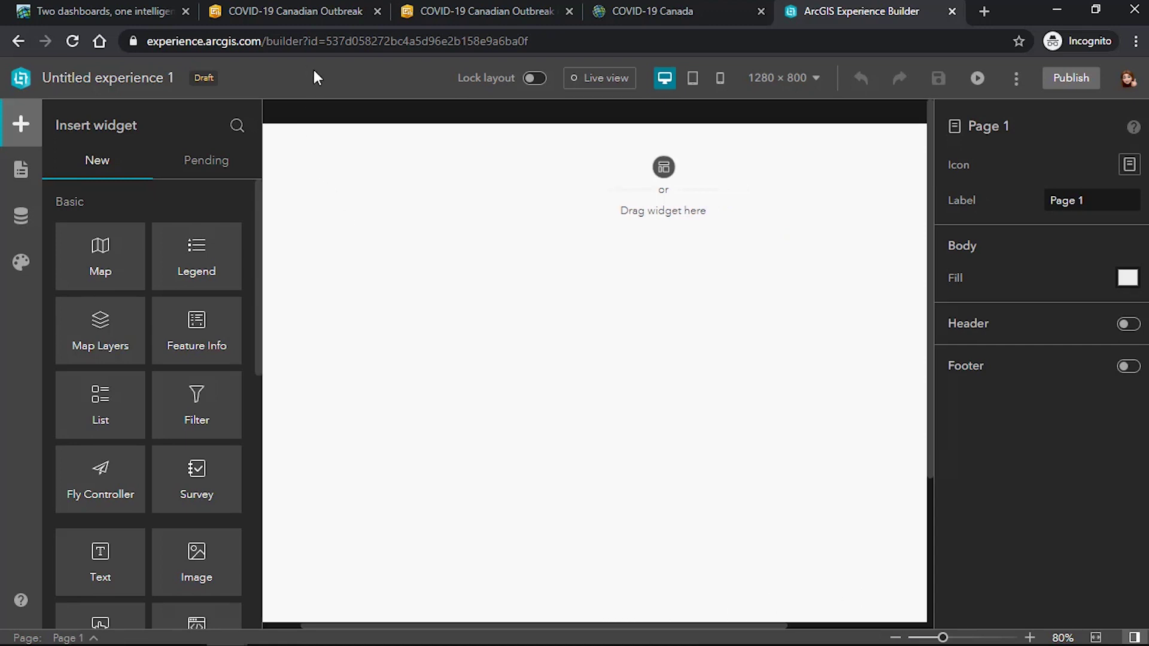
Rename the experience to 'COVID TRACKER'
{"action": "left_click", "coordinate": [165, 71]}
{"action": "type", "text": "COV"}
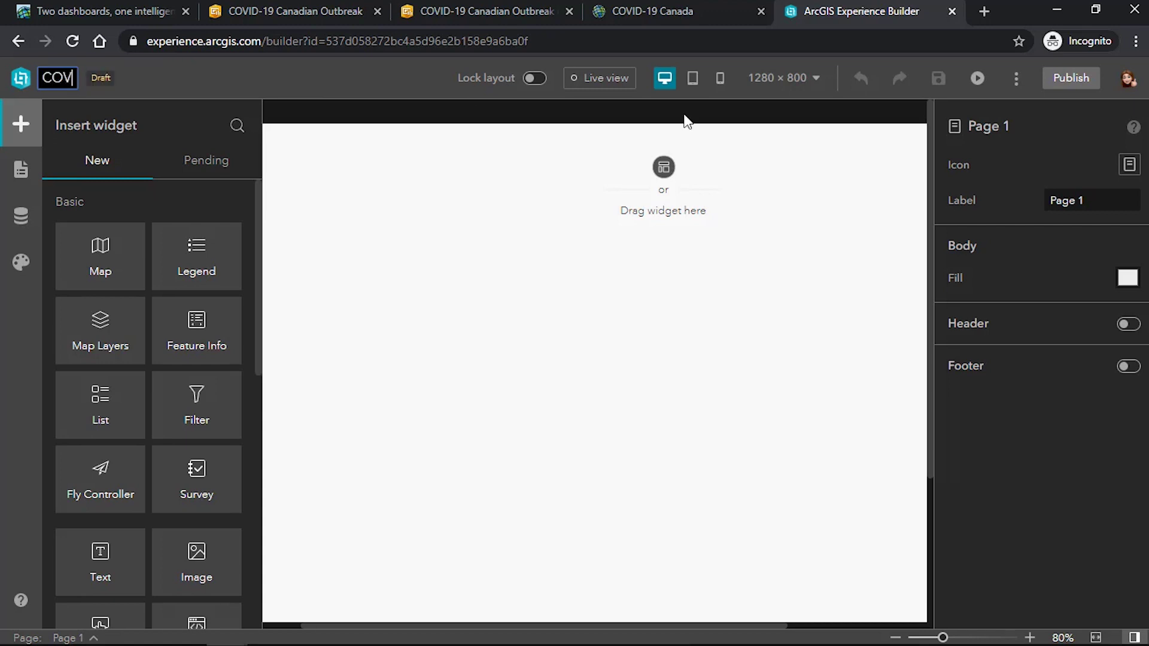
{"action": "type", "text": "ID TRACKER"}
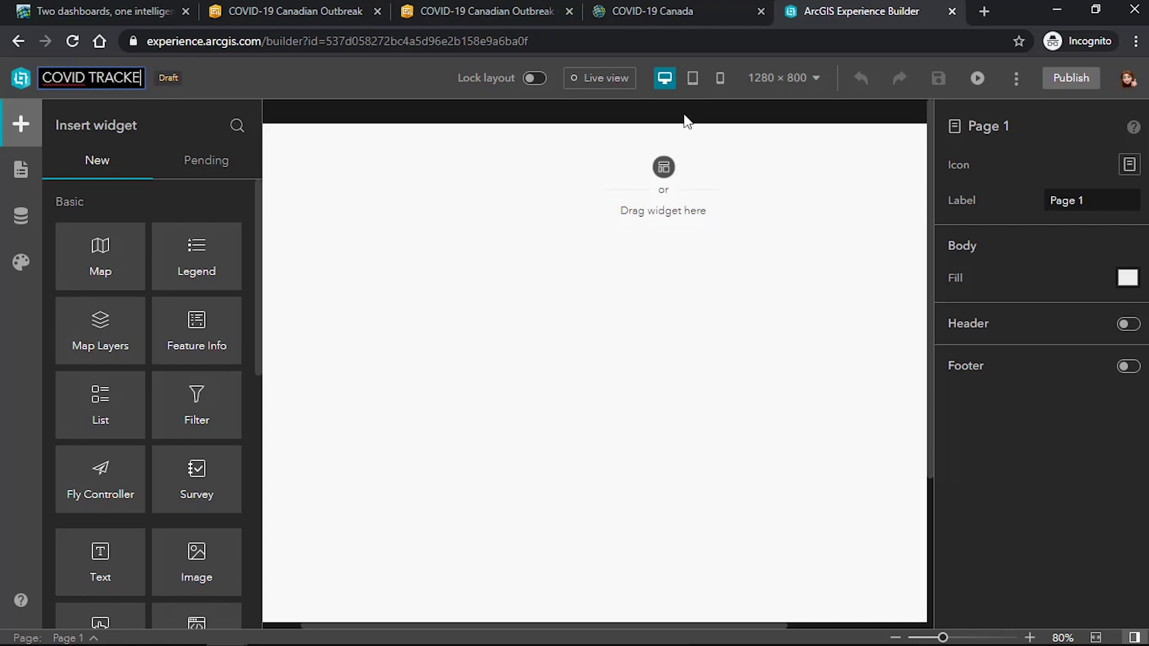
{"action": "left_click", "coordinate": [258, 98]}
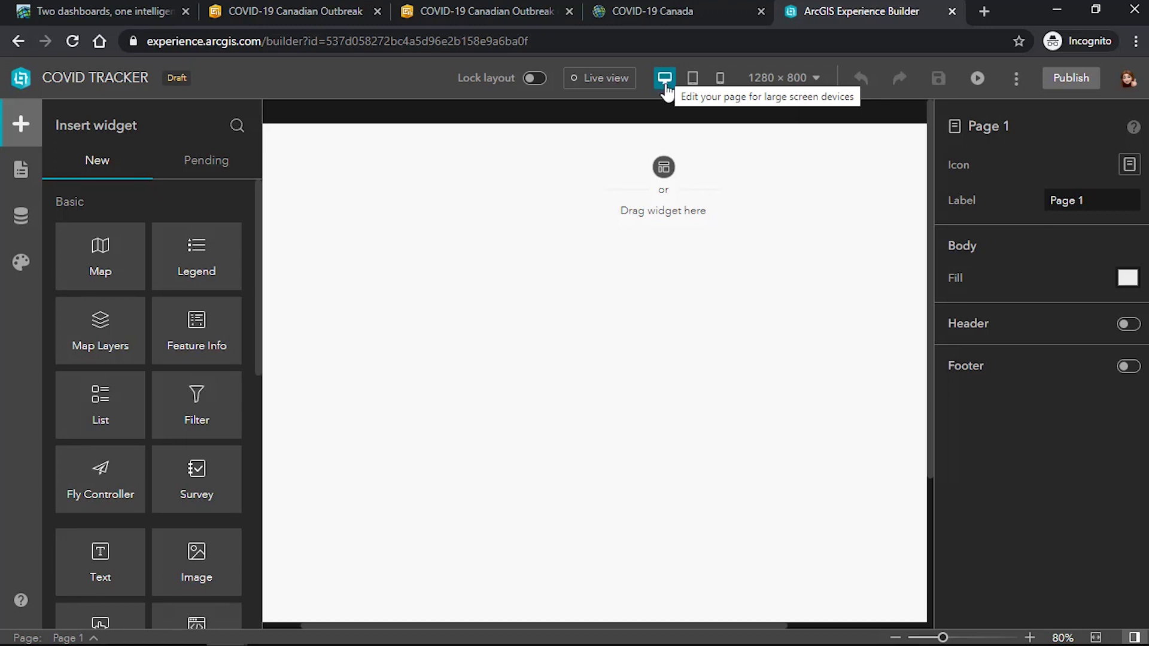
Switch the canvas to the phone layout with a 360 × 640 screen size
{"action": "left_click", "coordinate": [692, 78]}
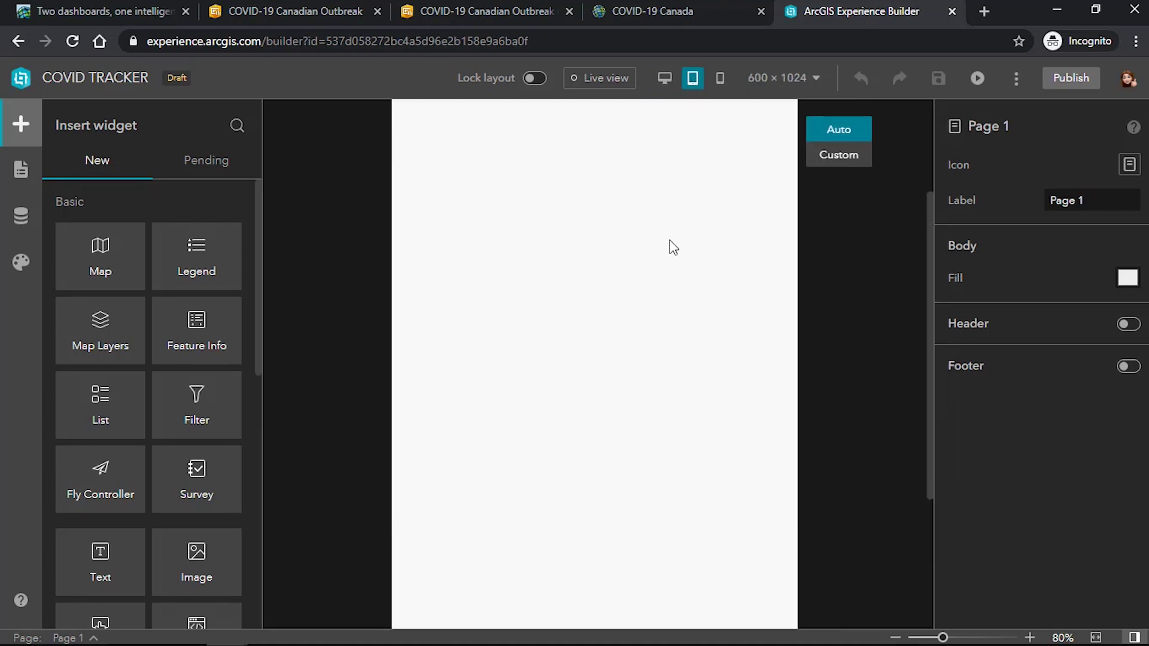
{"action": "scroll", "coordinate": [671, 246], "scroll_direction": "up", "scroll_amount": 1}
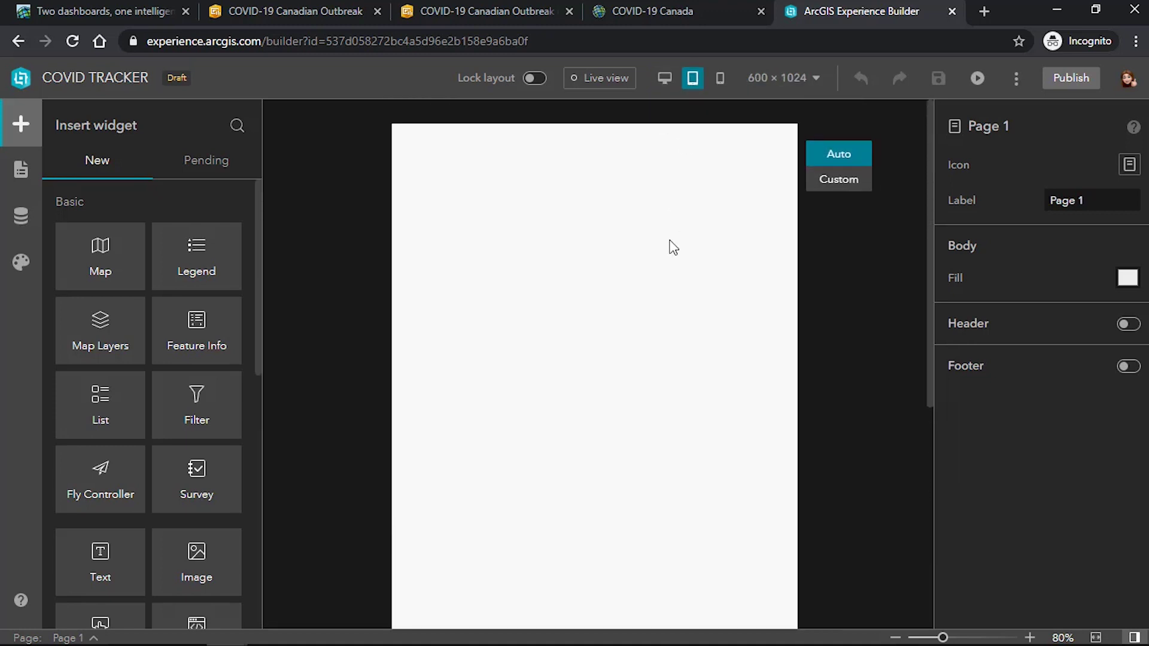
{"action": "left_click", "coordinate": [720, 78]}
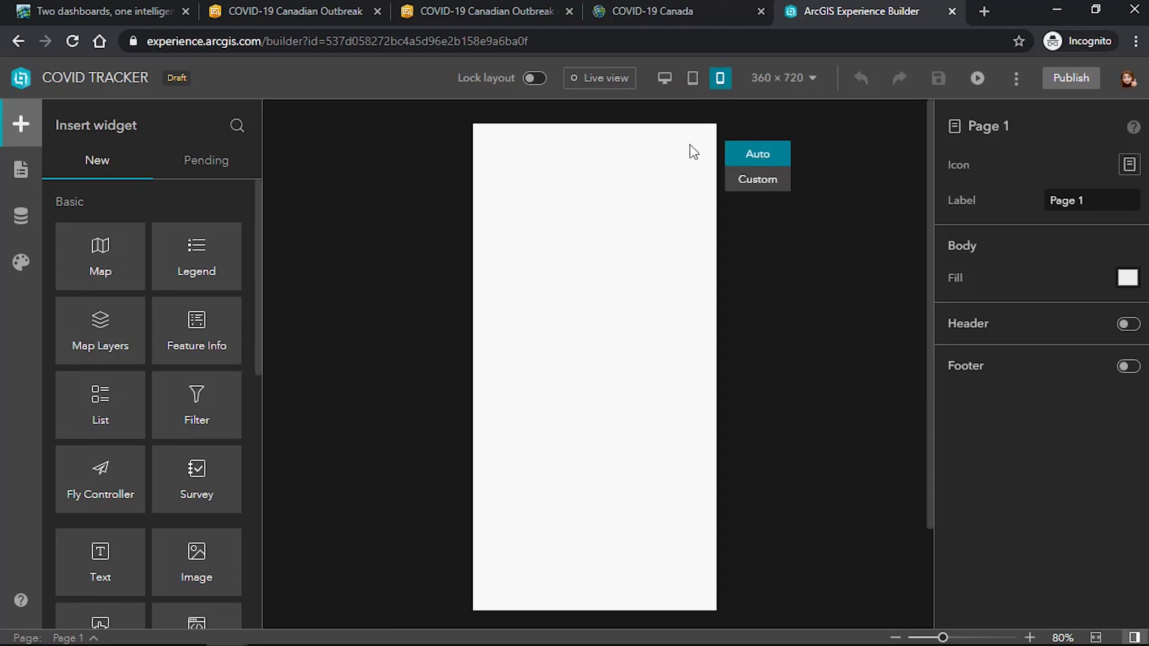
{"action": "left_click", "coordinate": [794, 84]}
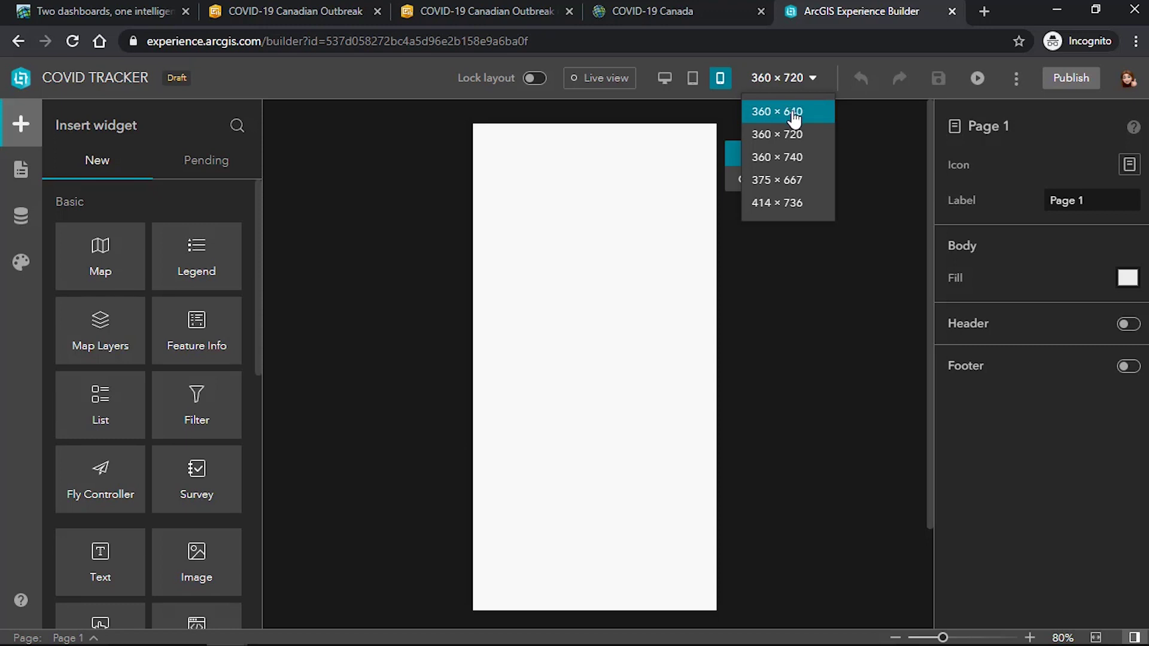
{"action": "left_click", "coordinate": [793, 114]}
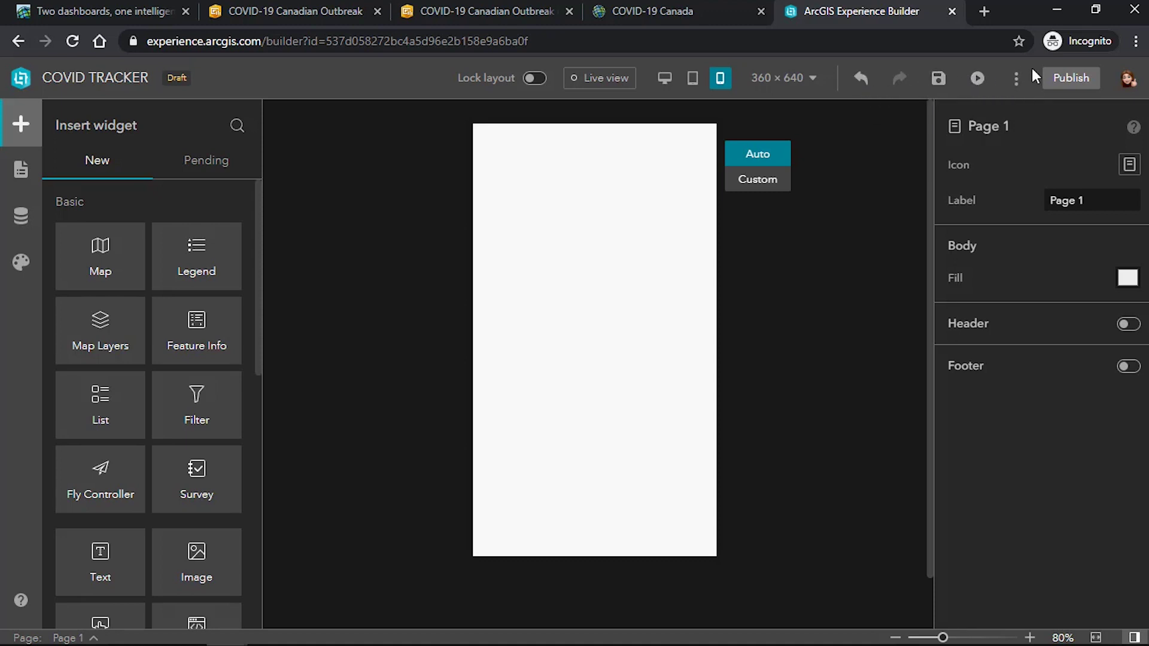
Return to the 1280 × 800 layout at 70% zoom and drop an Embed widget onto Page 1
{"action": "left_click", "coordinate": [664, 78]}
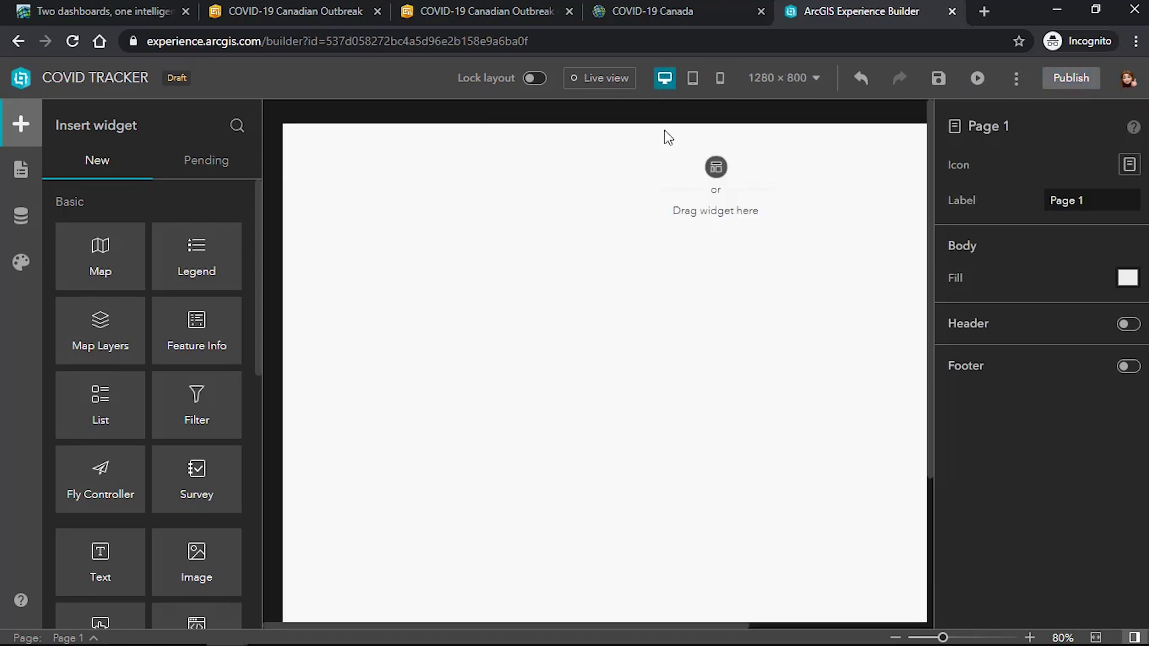
{"action": "left_click", "coordinate": [896, 638]}
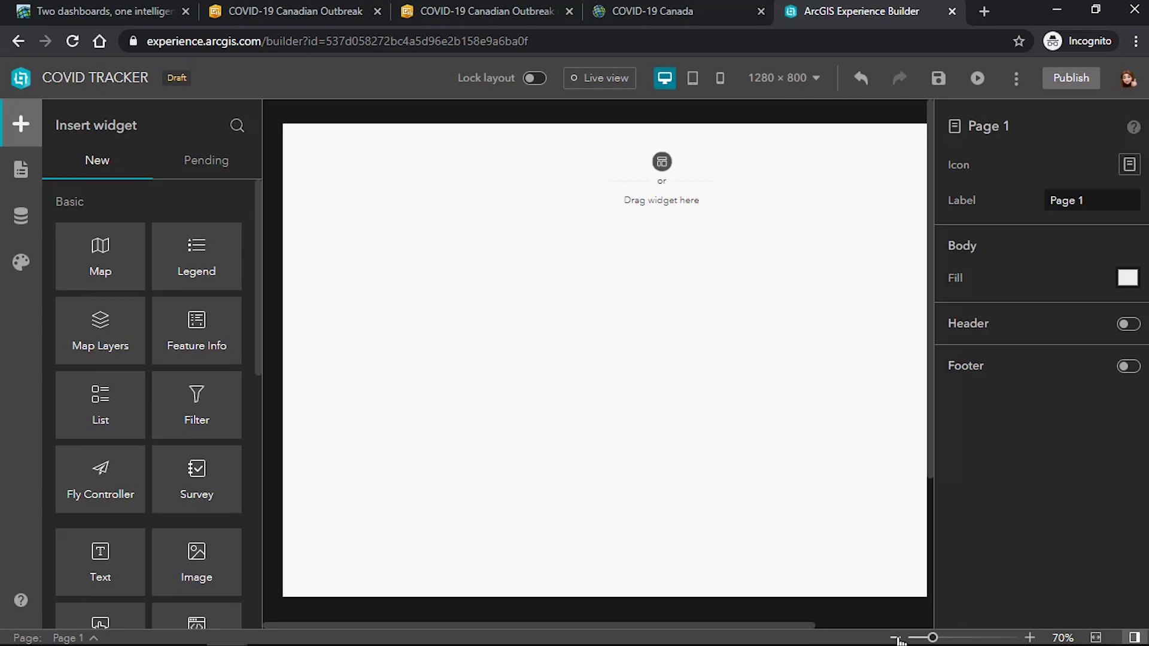
{"action": "scroll", "coordinate": [190, 429], "scroll_direction": "down", "scroll_amount": 2}
{"action": "left_click_drag", "start_coordinate": [215, 505], "coordinate": [398, 207]}
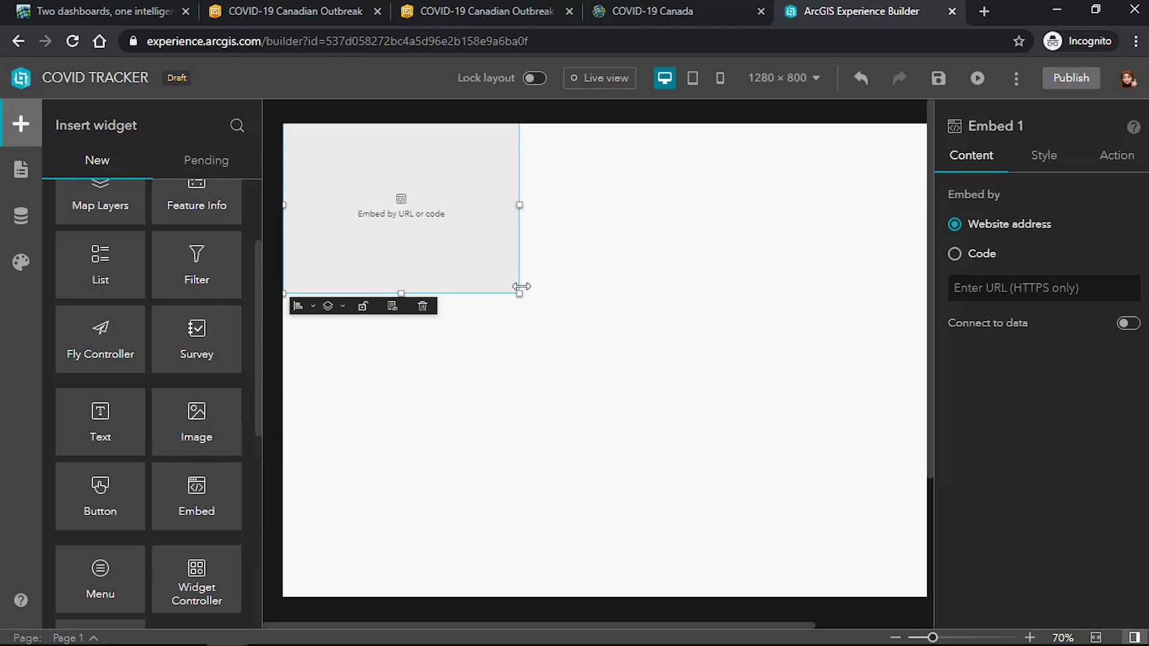
Stretch Embed 1 and set its width and height to 100%
{"action": "left_click_drag", "start_coordinate": [519, 293], "coordinate": [756, 441]}
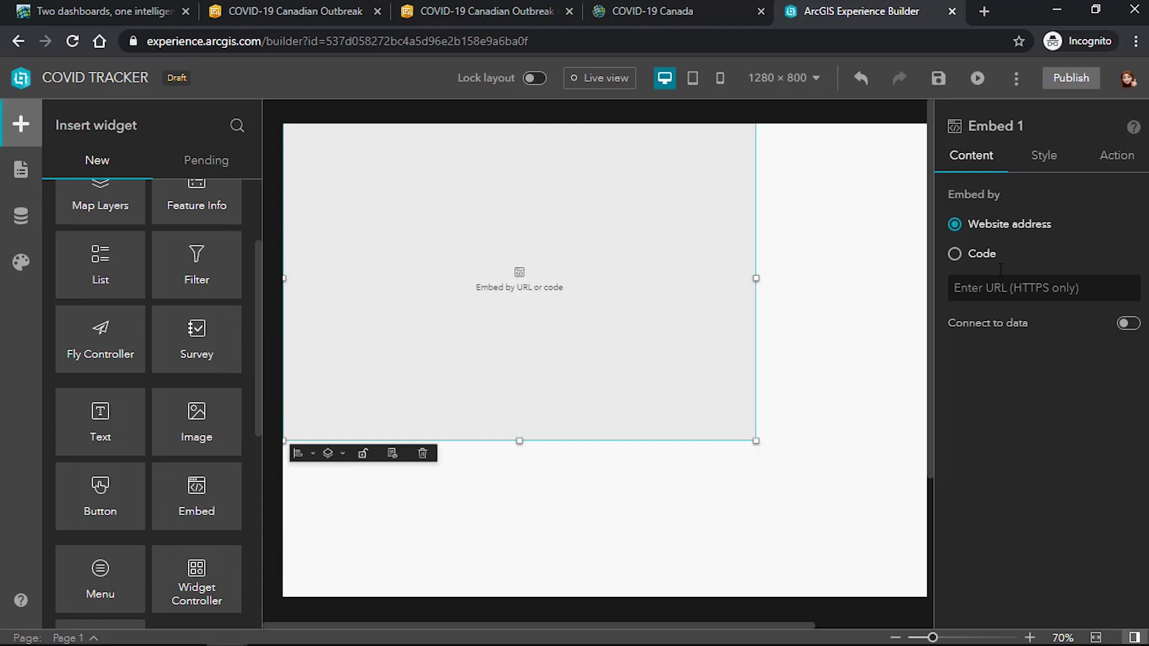
{"action": "left_click", "coordinate": [1054, 156]}
{"action": "left_click_drag", "start_coordinate": [1081, 310], "coordinate": [1031, 316]}
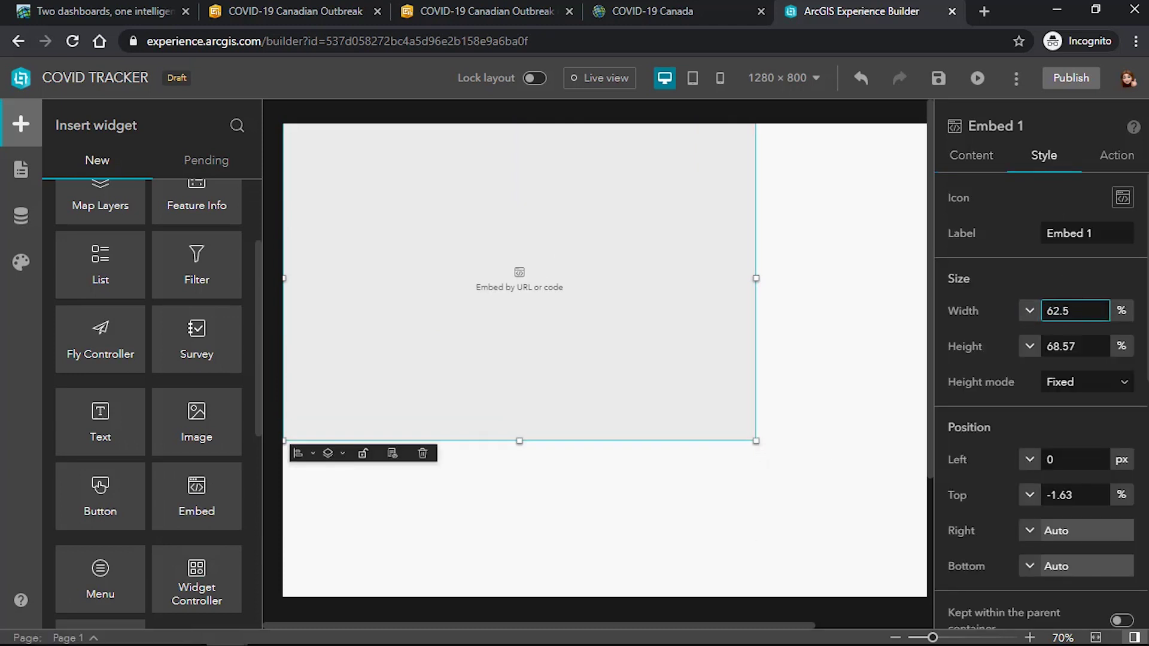
{"action": "left_click", "coordinate": [1103, 310]}
{"action": "left_click_drag", "start_coordinate": [1103, 310], "coordinate": [1019, 317]}
{"action": "type", "text": "100"}
{"action": "left_click_drag", "start_coordinate": [1105, 347], "coordinate": [1040, 354]}
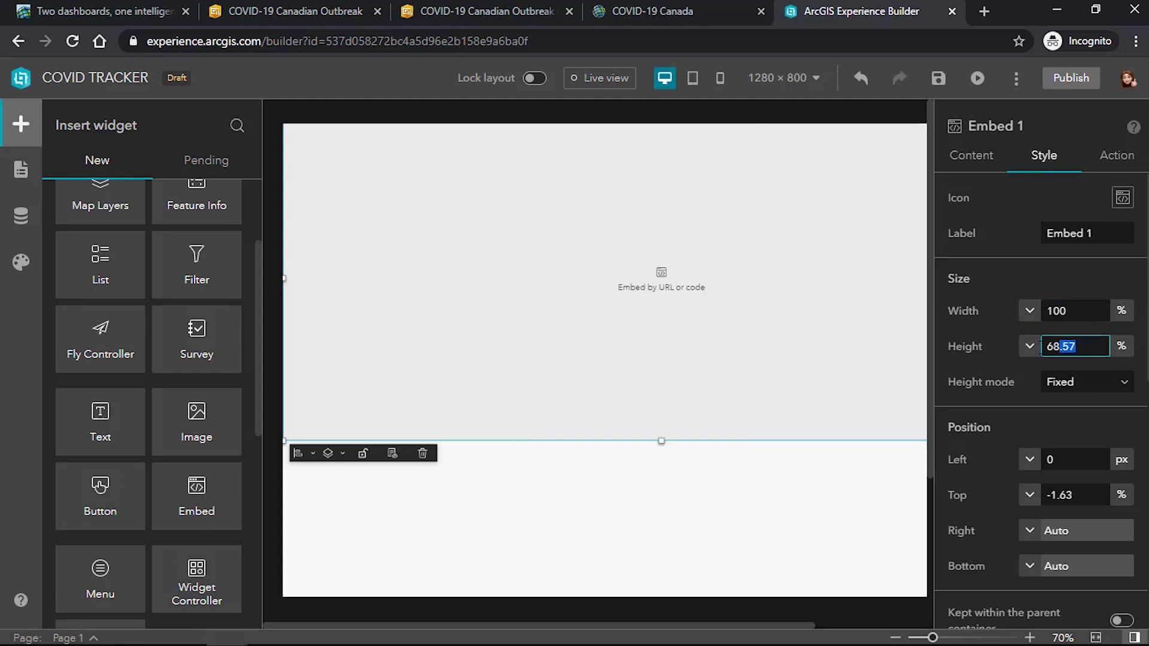
{"action": "type", "text": "100"}
{"action": "key", "text": "Return"}
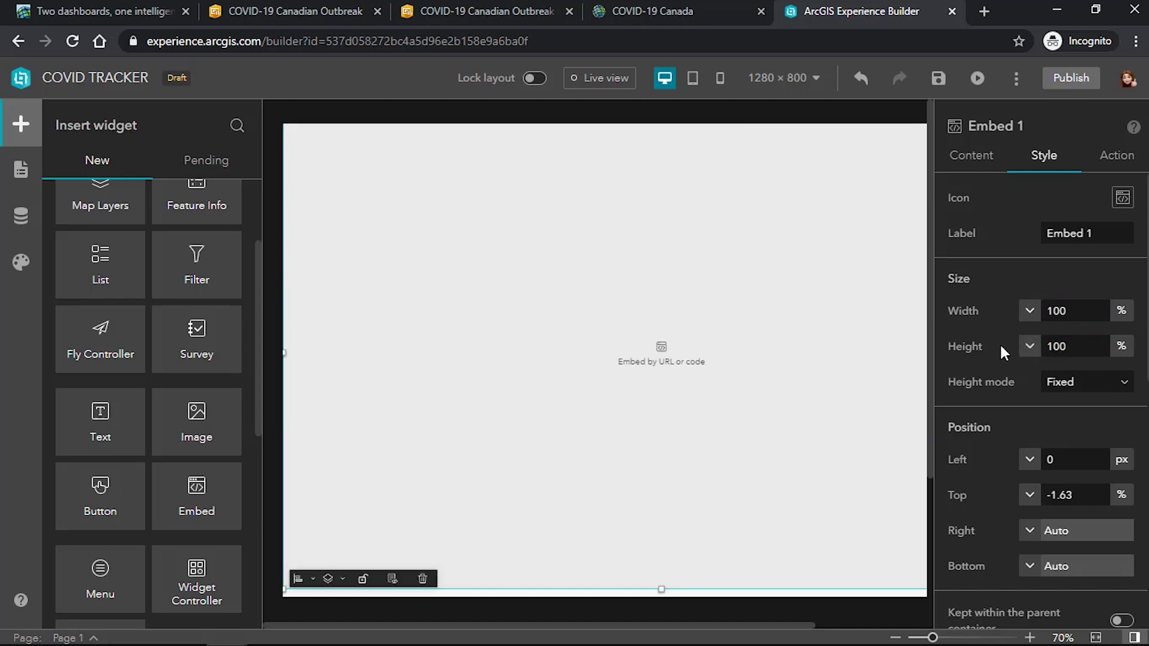
Set Embed 1's top offset to 0
{"action": "left_click", "coordinate": [1072, 502]}
{"action": "key", "text": "ctrl+a"}
{"action": "type", "text": "0"}
{"action": "key", "text": "Return"}
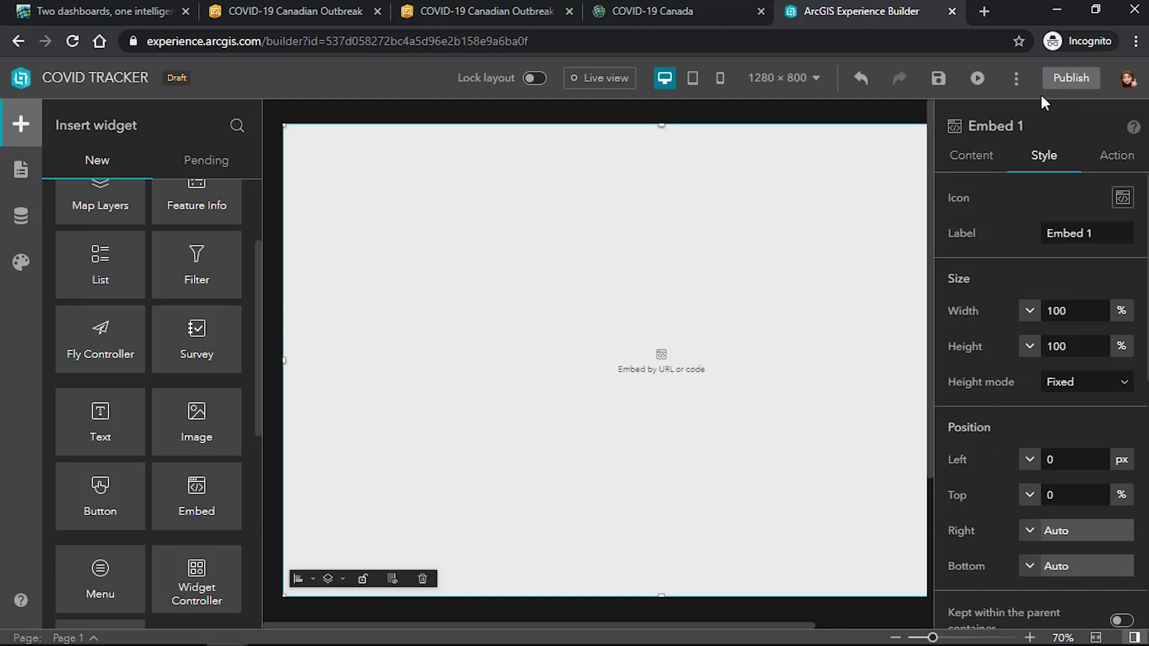
{"action": "left_click", "coordinate": [975, 159]}
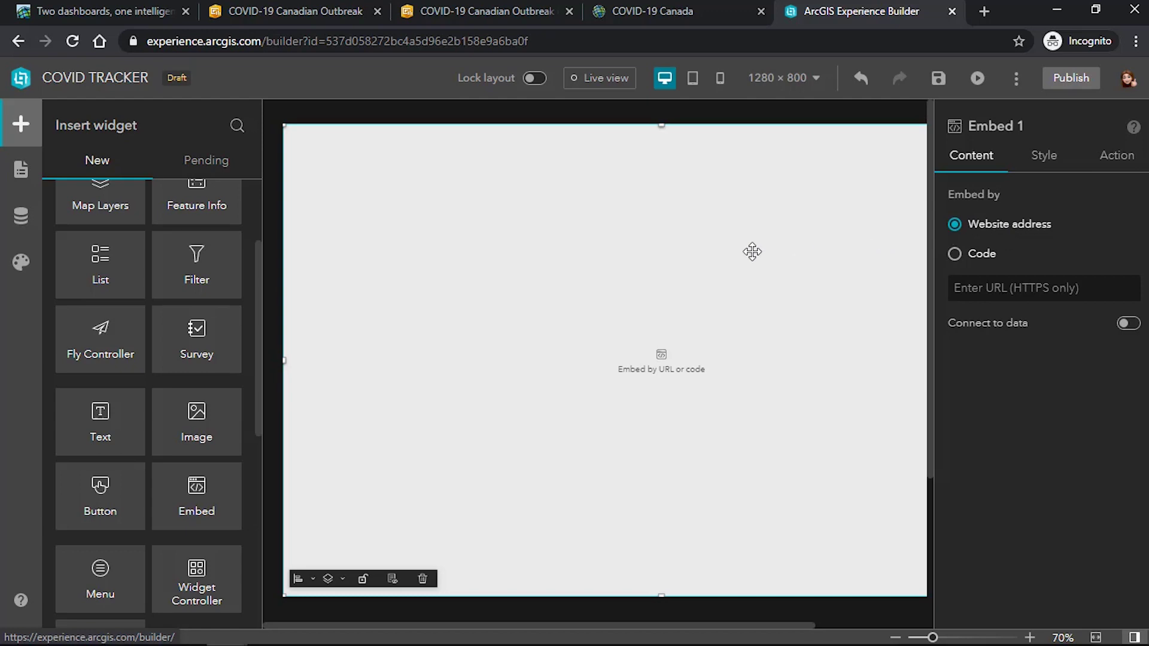
Copy the desktop dashboard's URL and paste it as Embed 1's website address
{"action": "left_click", "coordinate": [336, 7]}
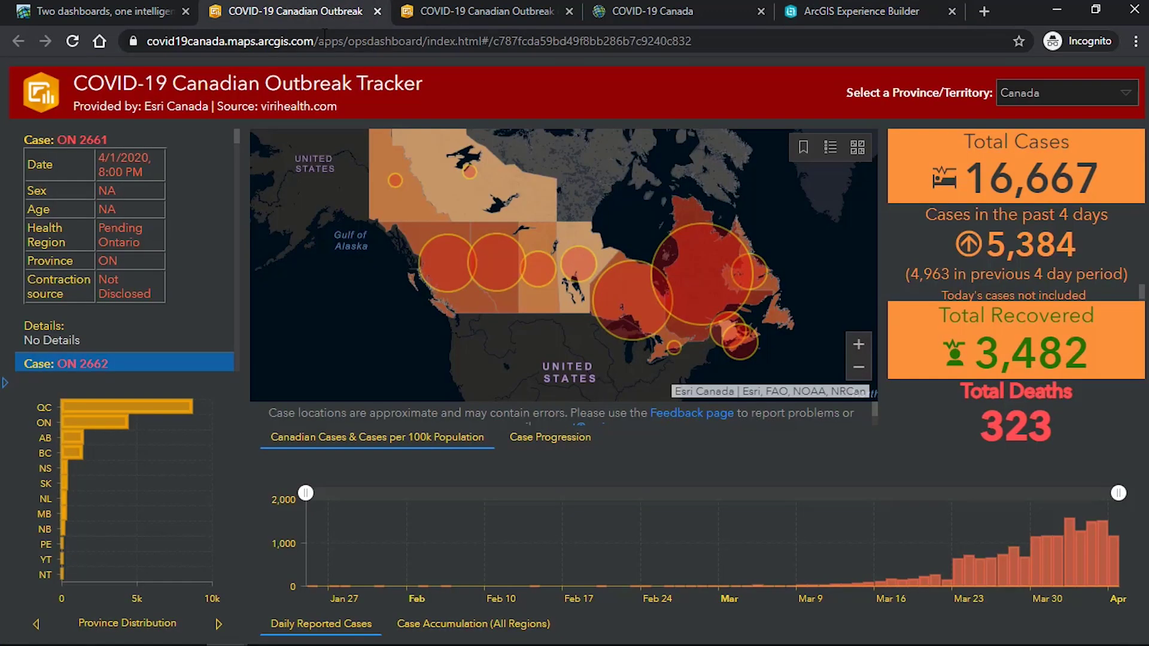
{"action": "left_click", "coordinate": [328, 36]}
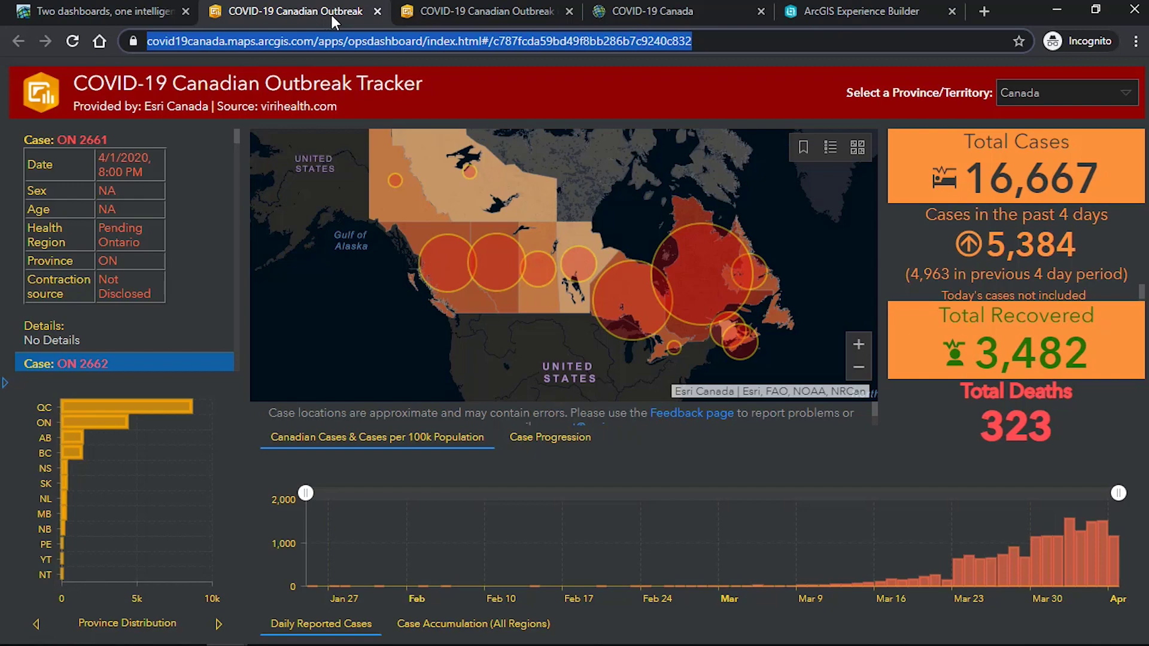
{"action": "left_click", "coordinate": [850, 11]}
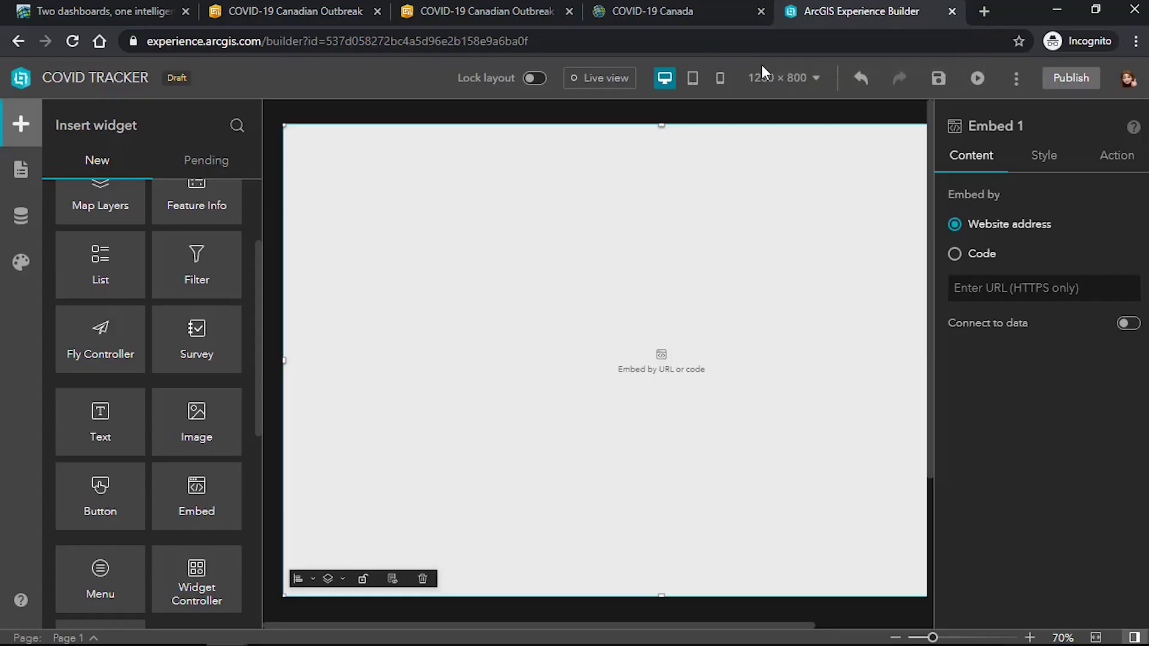
{"action": "left_click", "coordinate": [1035, 294]}
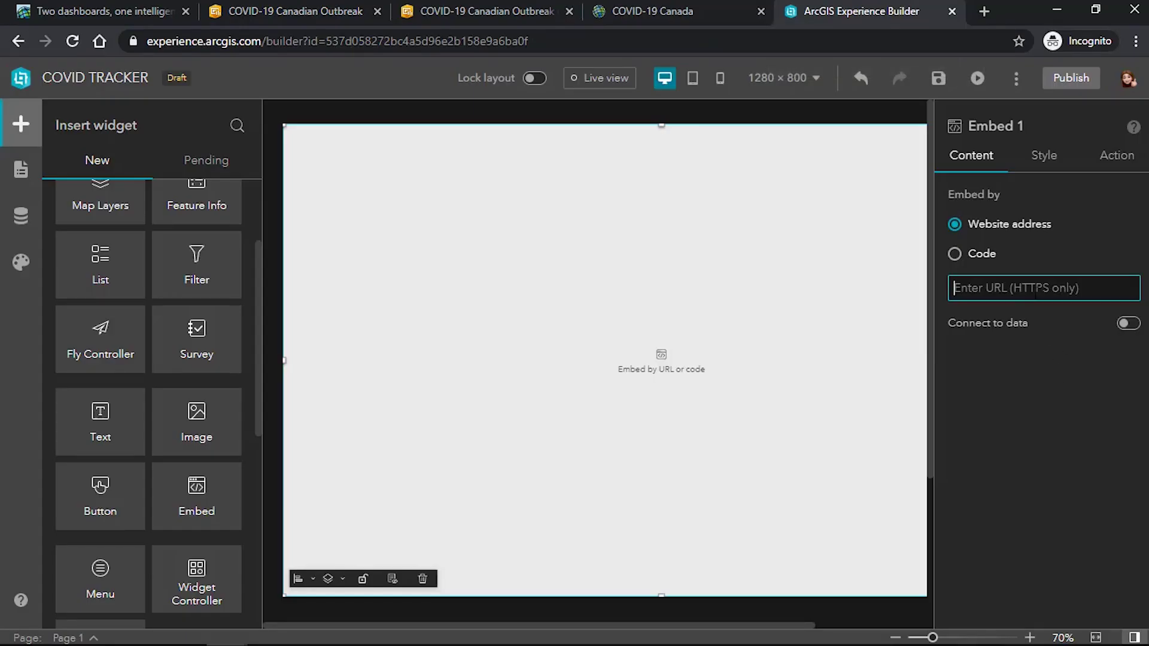
{"action": "key", "text": "ctrl+v"}
{"action": "key", "text": "Return"}
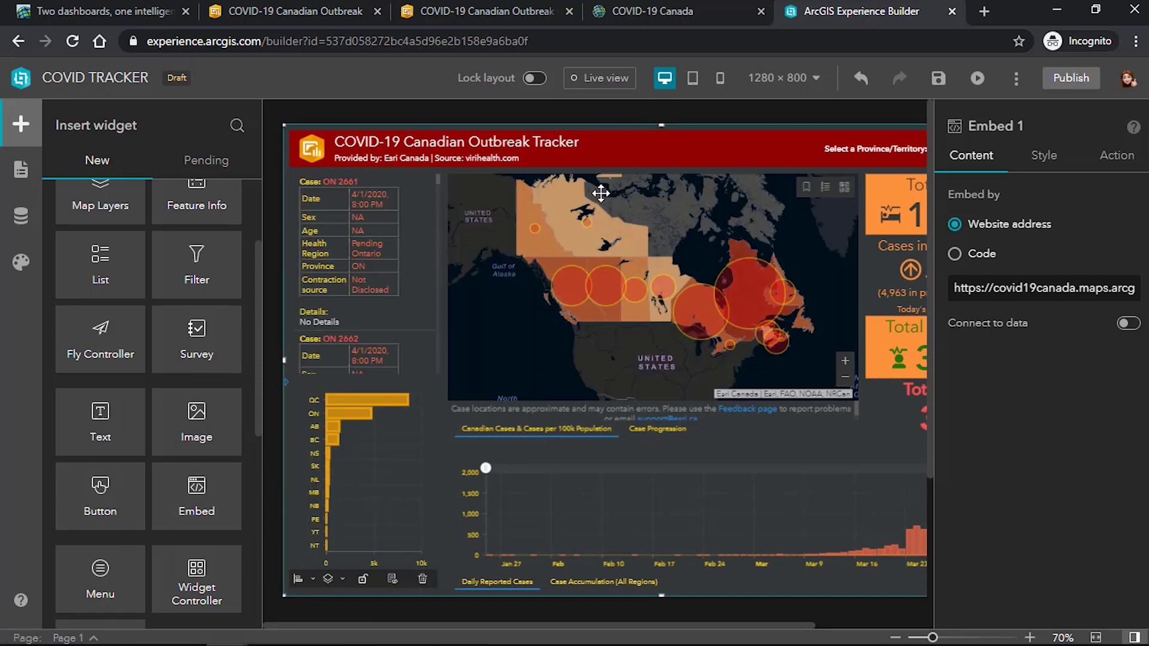
Switch the 360 × 640 phone layout from Auto to a Custom layout
{"action": "left_click", "coordinate": [719, 82]}
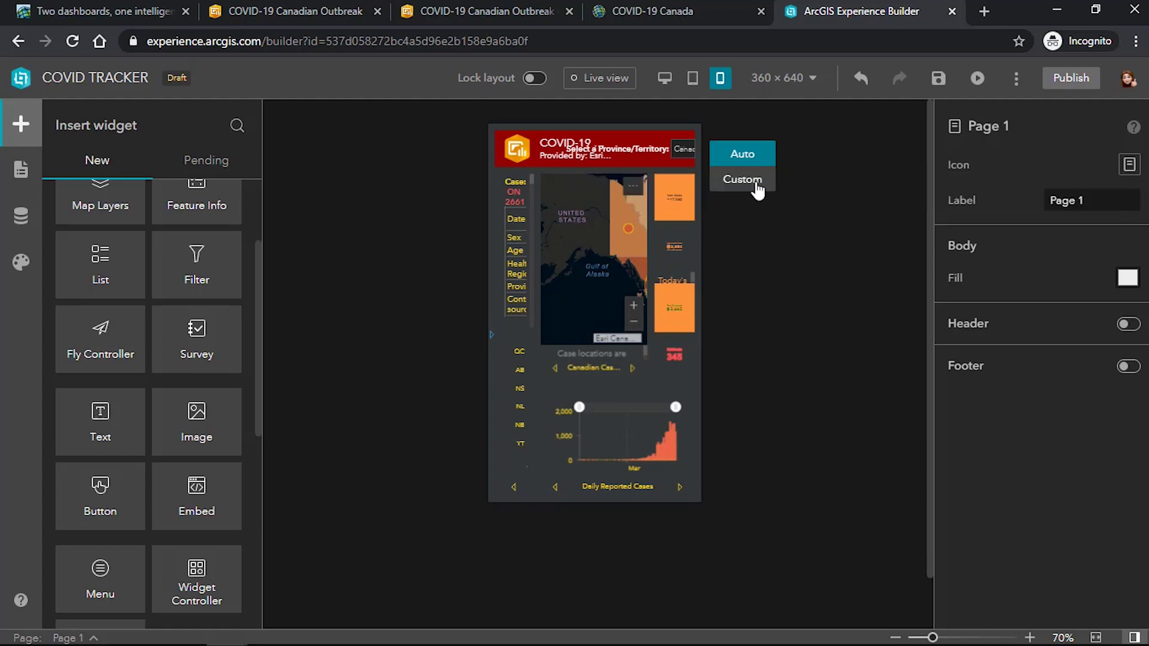
{"action": "left_click", "coordinate": [756, 186]}
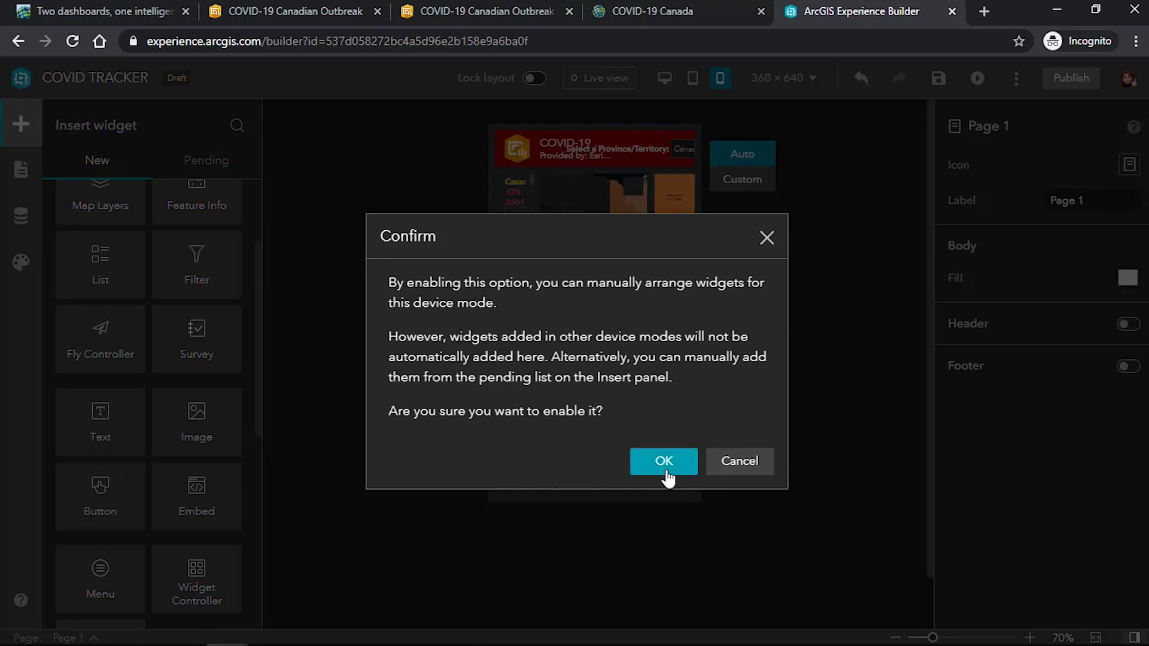
{"action": "left_click", "coordinate": [665, 473]}
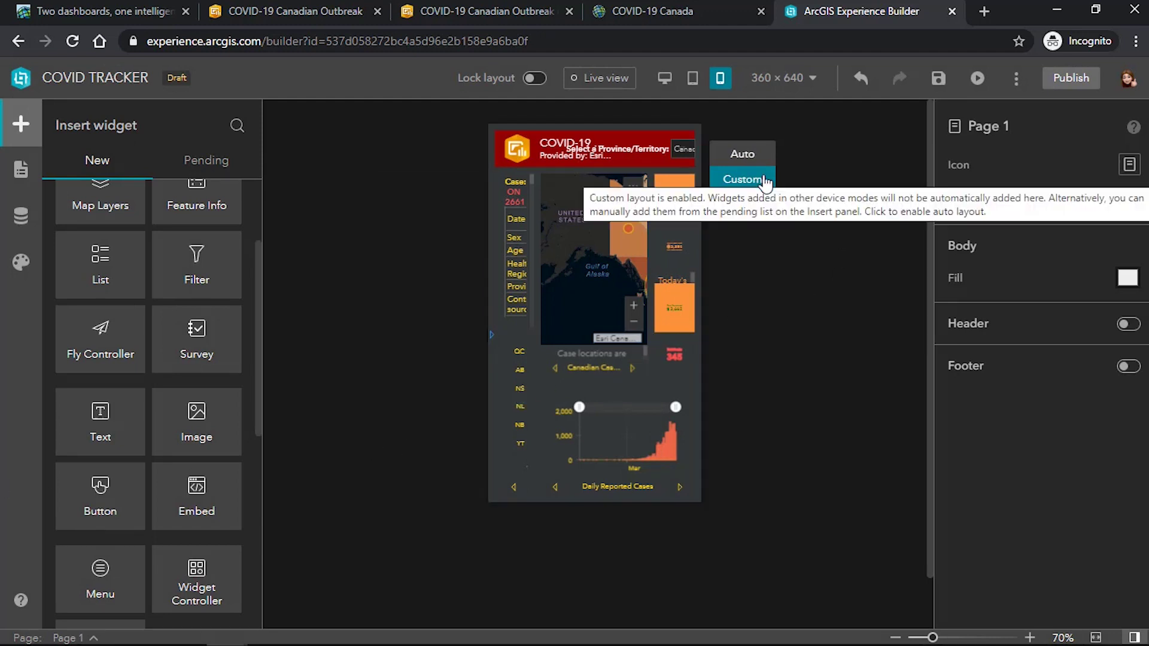
Move the desktop dashboard's Embed 1 on the phone layout to the pending list
{"action": "left_click", "coordinate": [619, 191]}
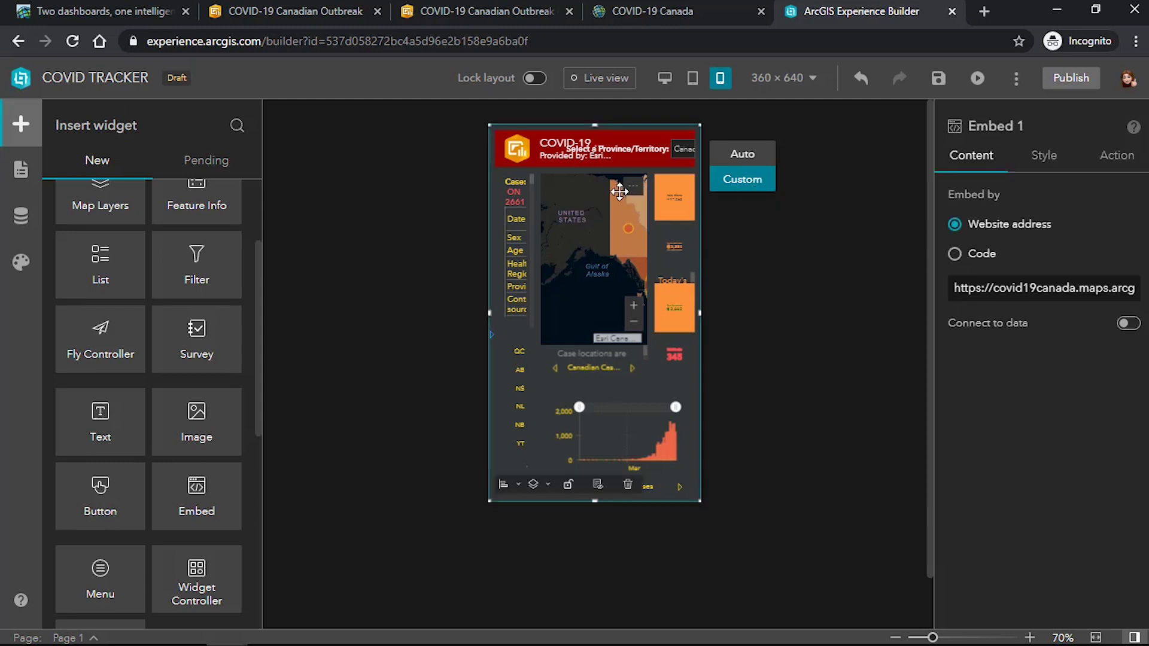
{"action": "left_click", "coordinate": [598, 485]}
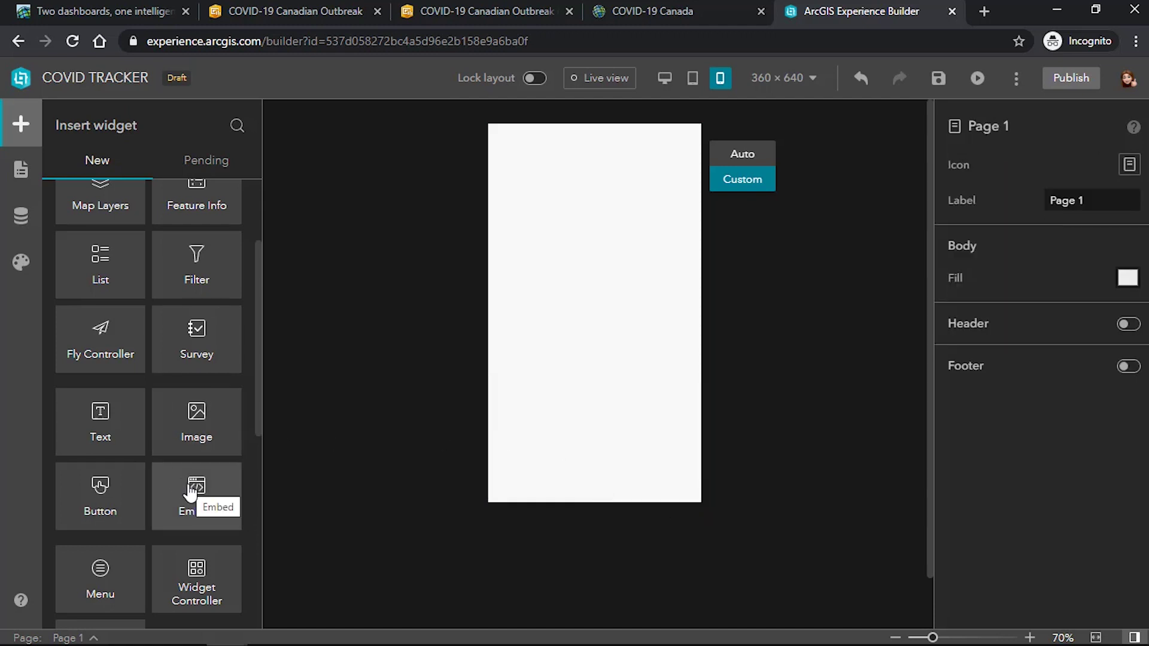
Add a full-height Embed 2 on the phone page showing the mobile COVID-19 dashboard URL, then save
{"action": "left_click_drag", "start_coordinate": [190, 492], "coordinate": [583, 196]}
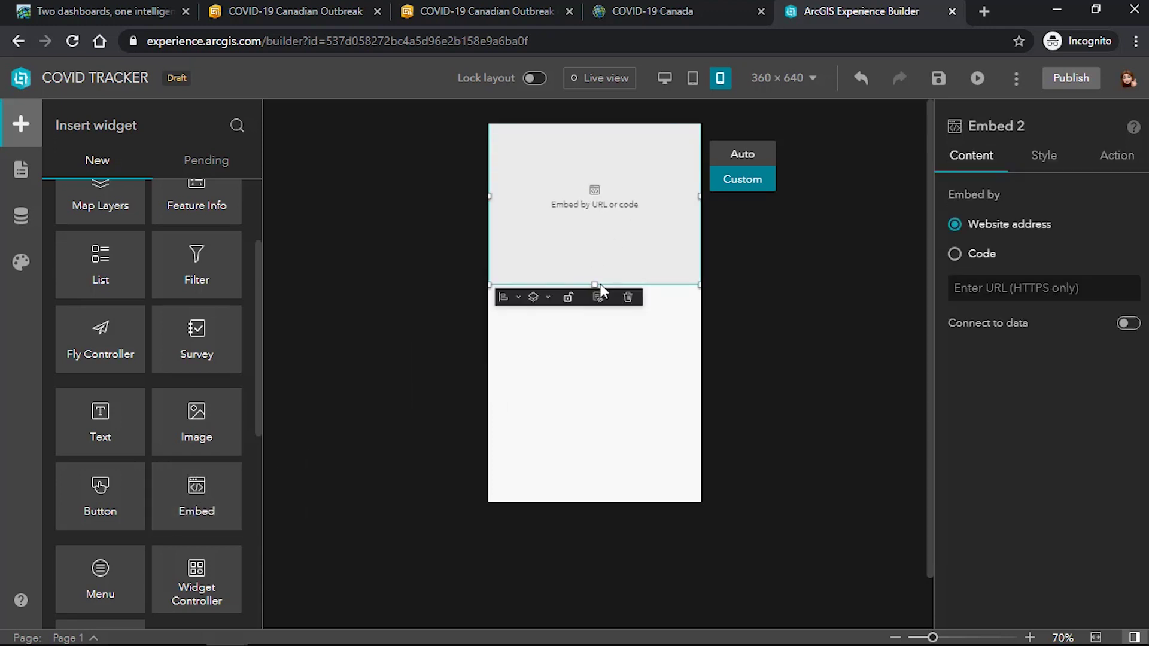
{"action": "left_click_drag", "start_coordinate": [597, 283], "coordinate": [594, 502]}
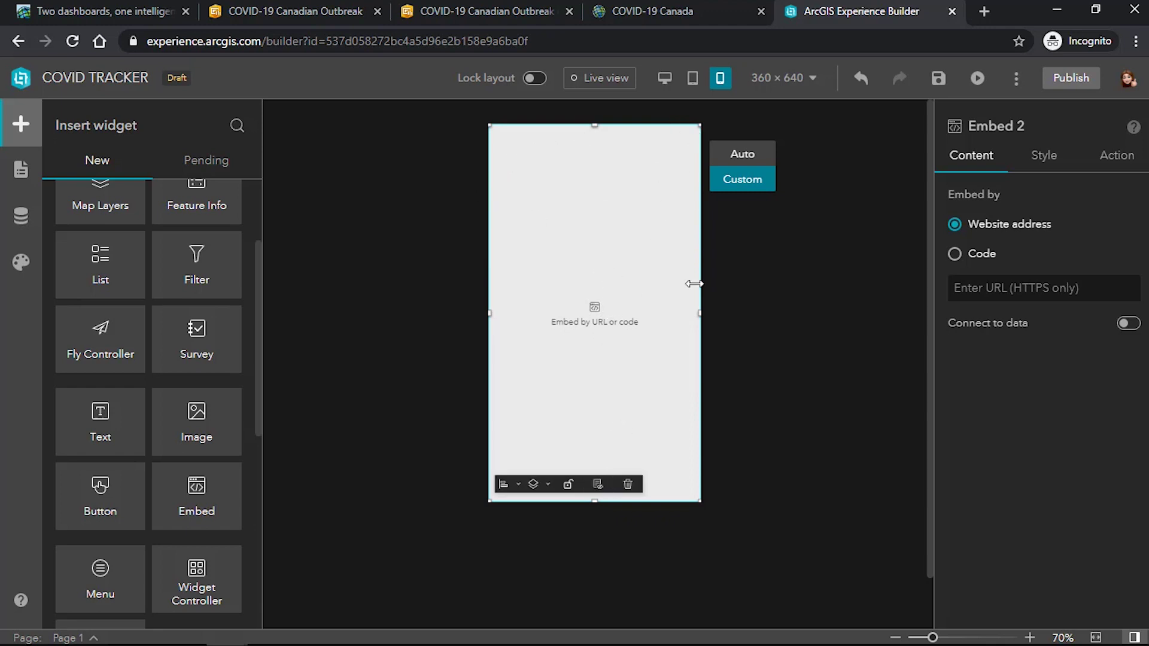
{"action": "left_click", "coordinate": [445, 16]}
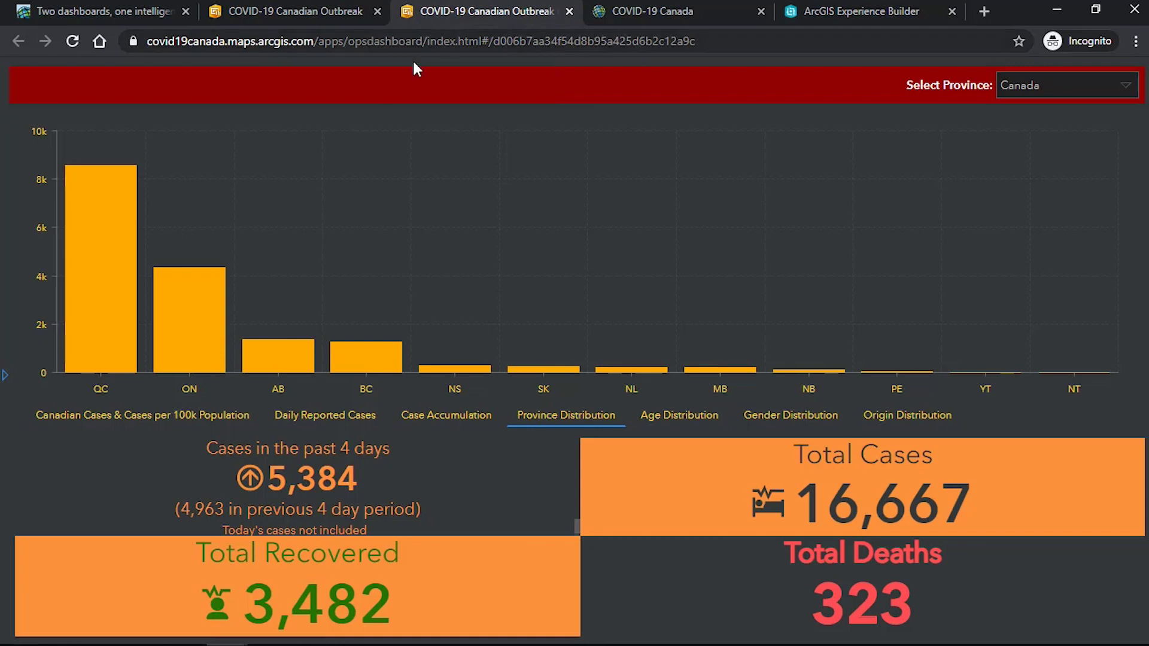
{"action": "left_click", "coordinate": [278, 42]}
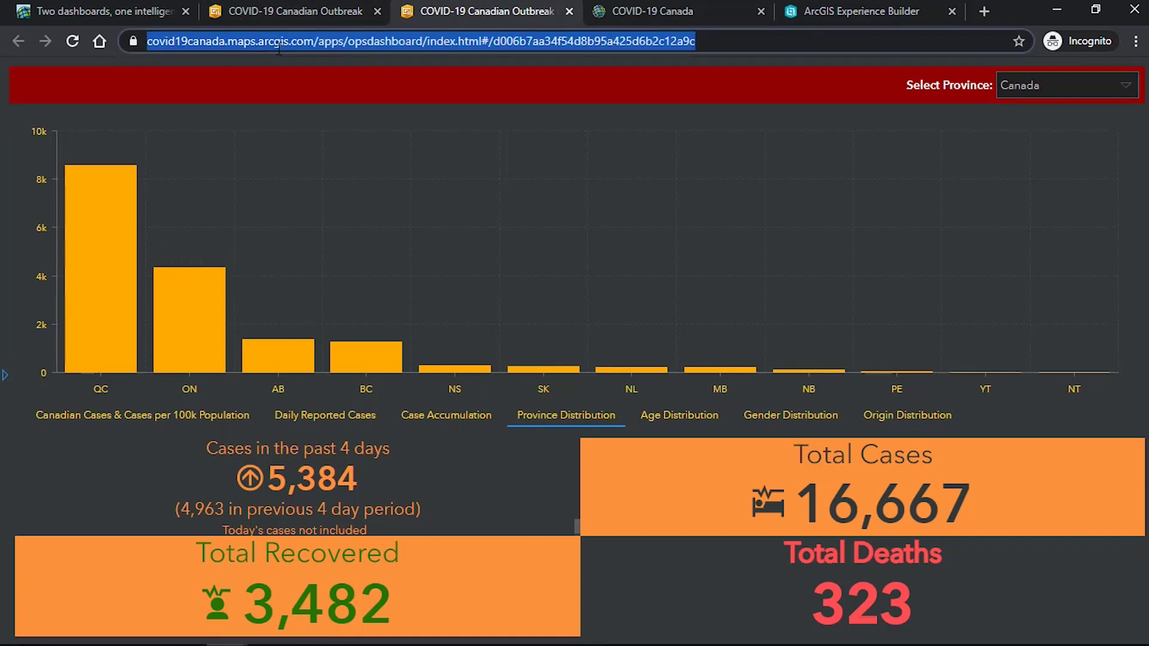
{"action": "left_click", "coordinate": [900, 13]}
{"action": "left_click", "coordinate": [1045, 288]}
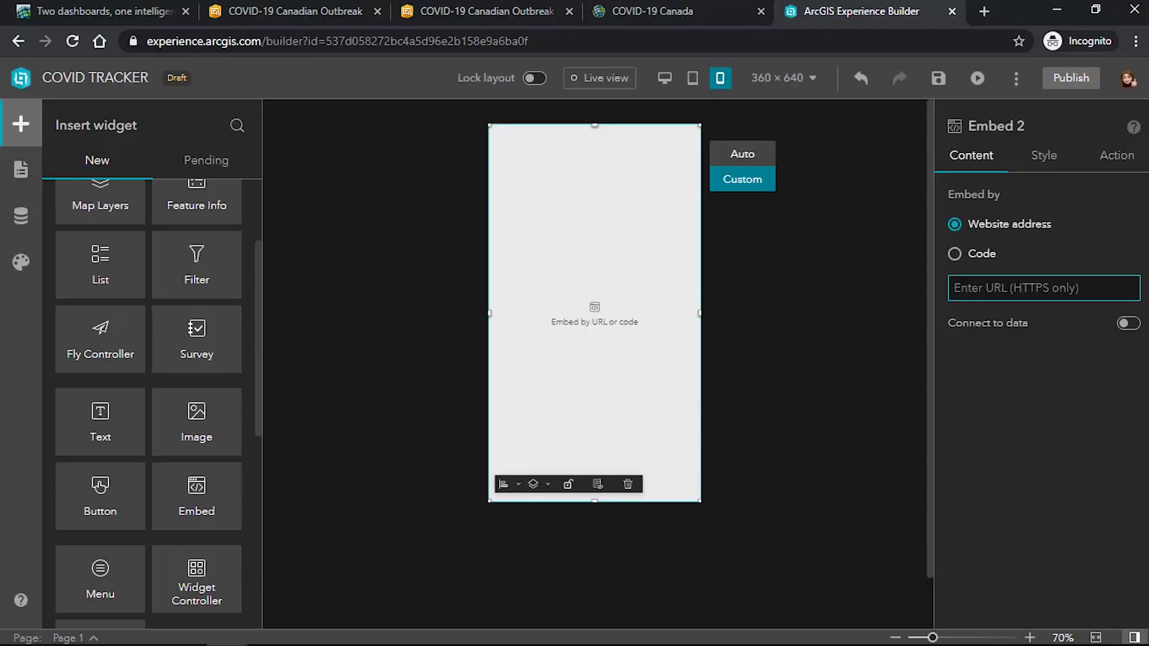
{"action": "key", "text": "ctrl+v"}
{"action": "left_click", "coordinate": [1021, 366]}
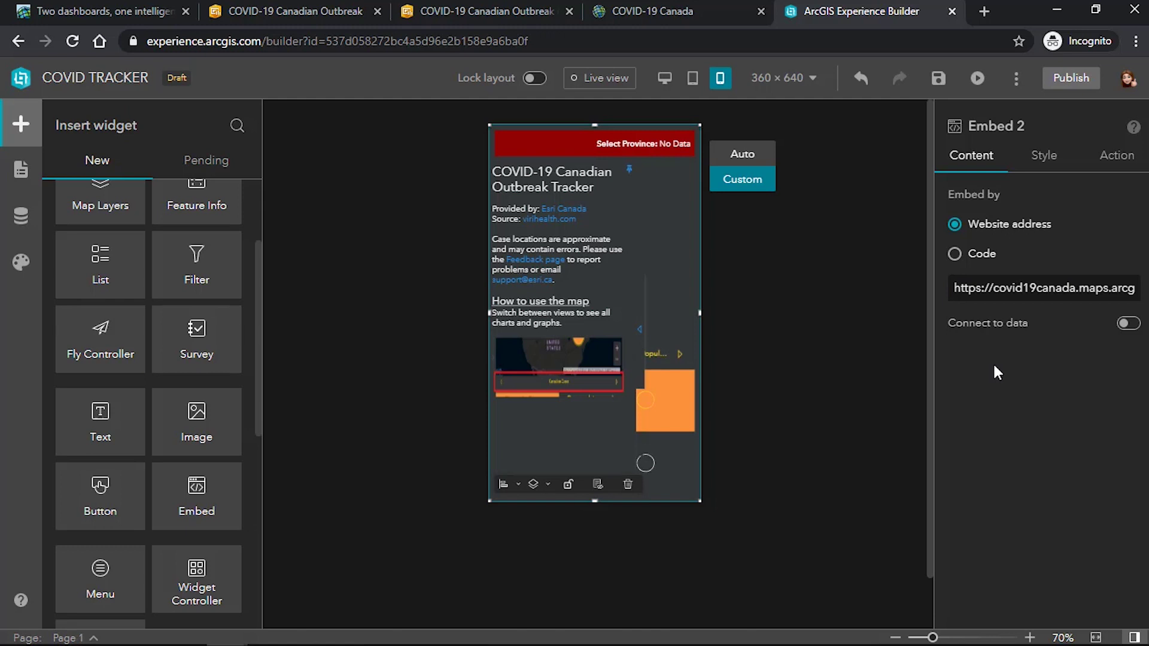
{"action": "left_click", "coordinate": [939, 88]}
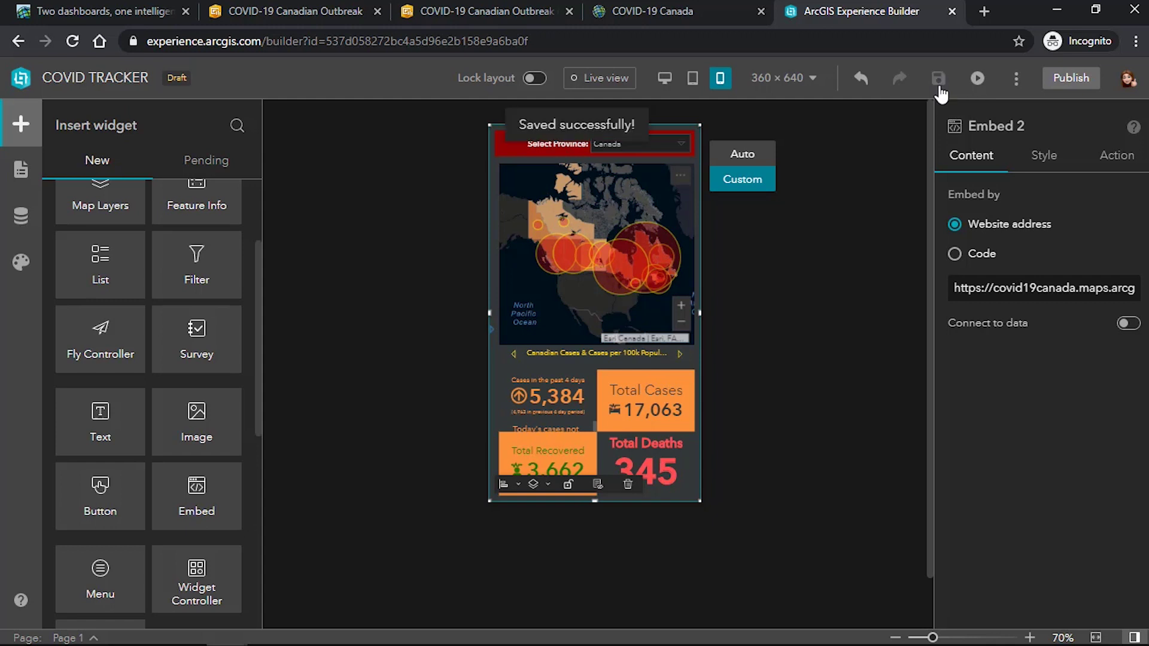
Publish COVID TRACKER and bring up the inspect options on its preview page
{"action": "left_click", "coordinate": [1067, 77]}
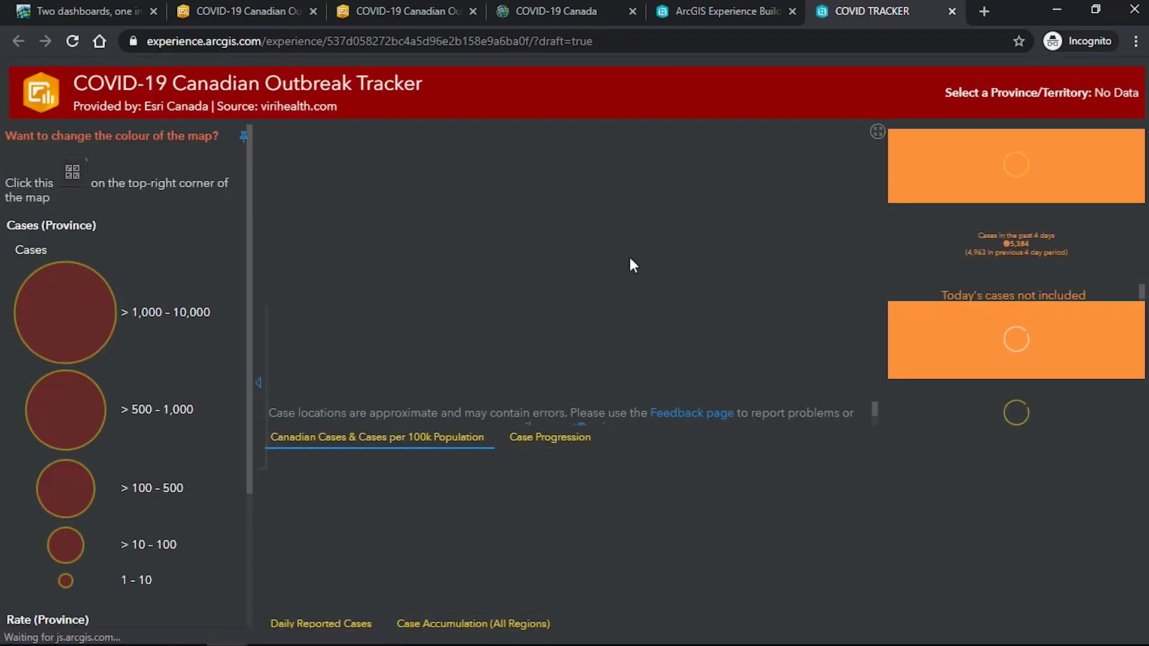
{"action": "right_click", "coordinate": [854, 201]}
{"action": "key", "text": "Escape"}
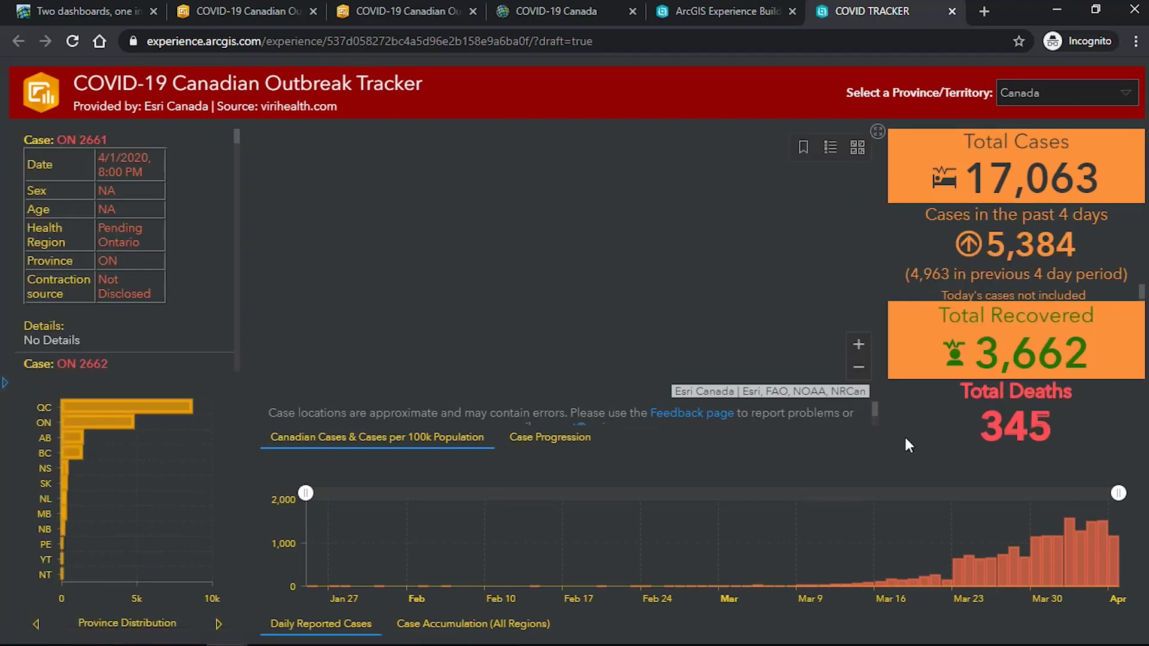
Emulate the COVID TRACKER preview at iPhone X size (375 × 812) in DevTools
{"action": "key", "text": "ctrl+shift+i"}
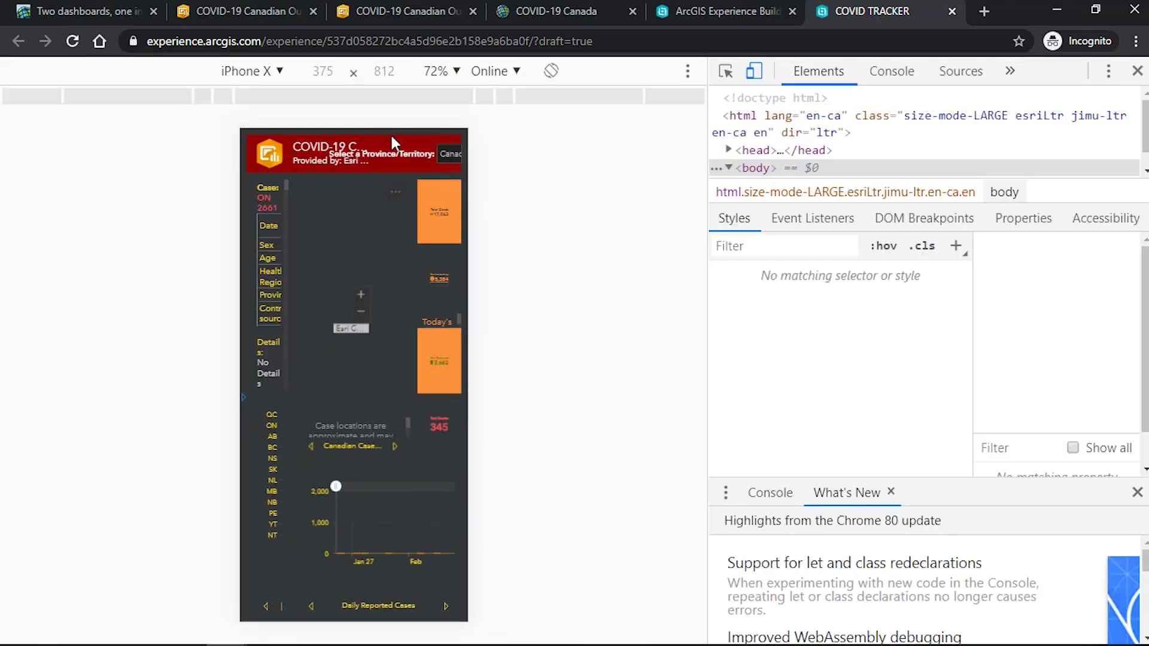